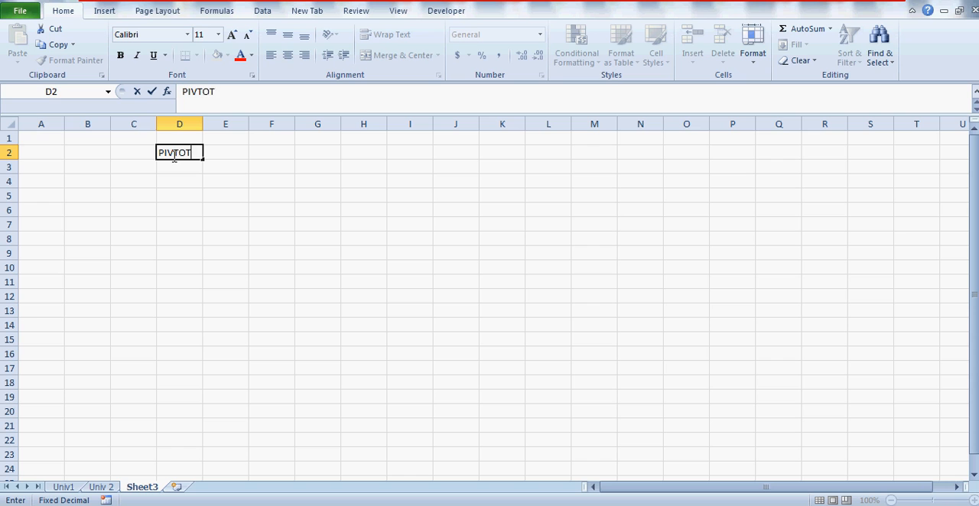
Step: Correct the misspelled heading in cell D2 of Sheet3 to PIVOTS
{"action": "key", "text": "BackSpace"}
{"action": "key", "text": "BackSpace"}
{"action": "key", "text": "BackSpace"}
{"action": "type", "text": "OTS"}
{"action": "key", "text": "Return"}
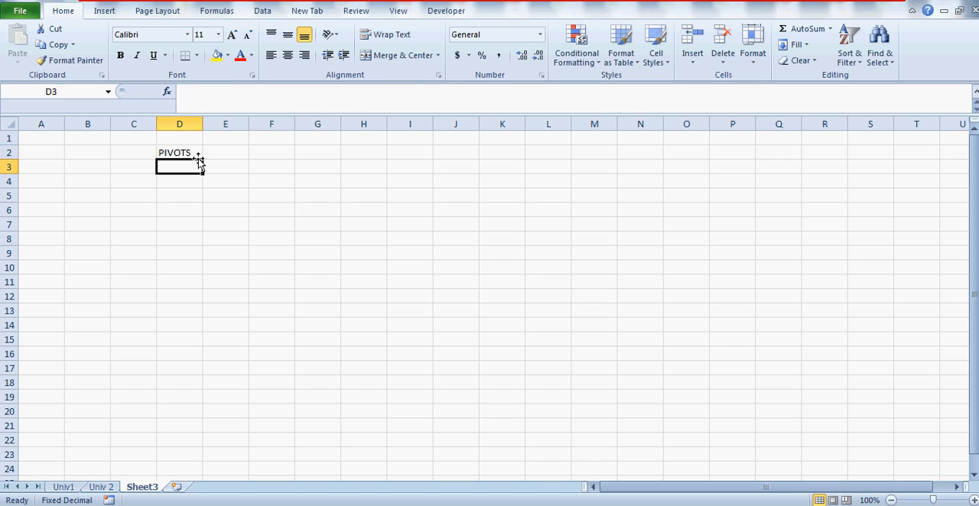
{"action": "left_click", "coordinate": [191, 154]}
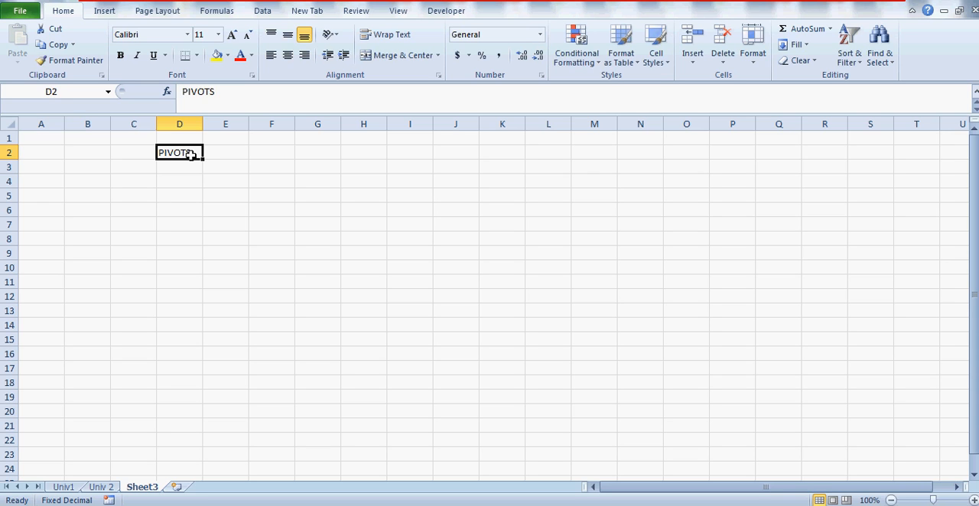
{"action": "left_click", "coordinate": [278, 156]}
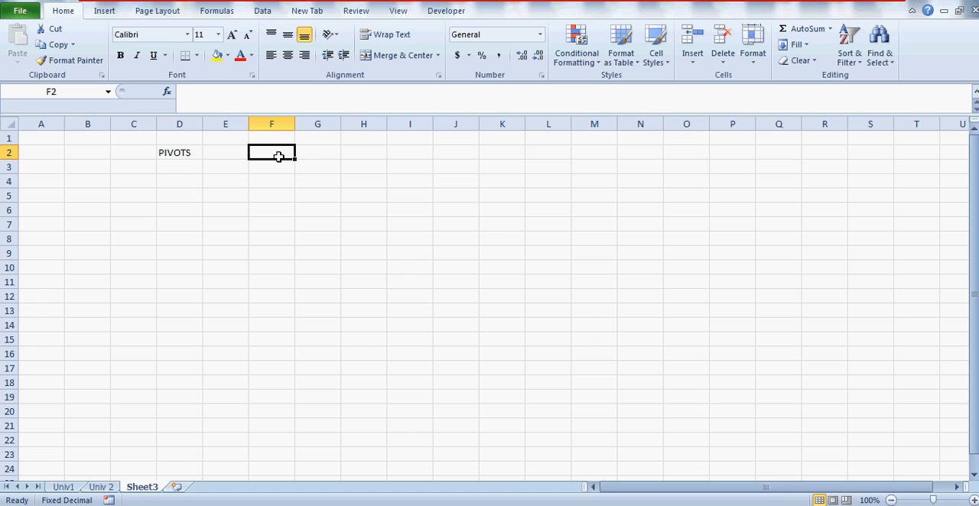
{"action": "left_click", "coordinate": [318, 156]}
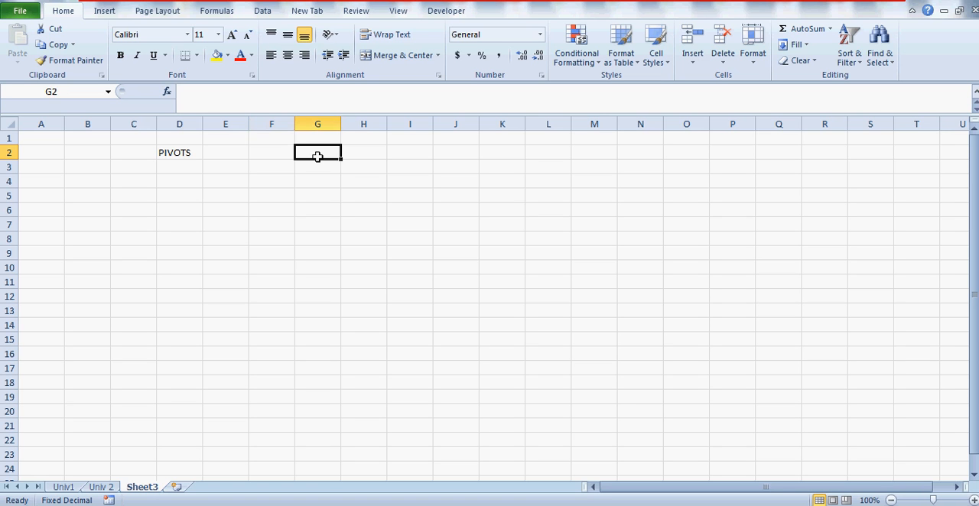
{"action": "left_click", "coordinate": [285, 153]}
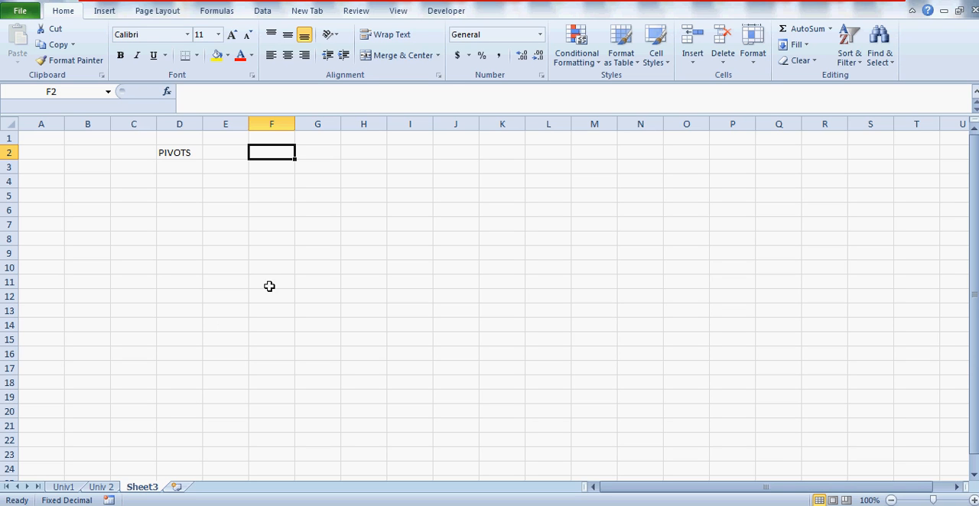
Step: Enter the sample labels SF, SFS and FSFS in cells A4 to A6
{"action": "left_click", "coordinate": [30, 180]}
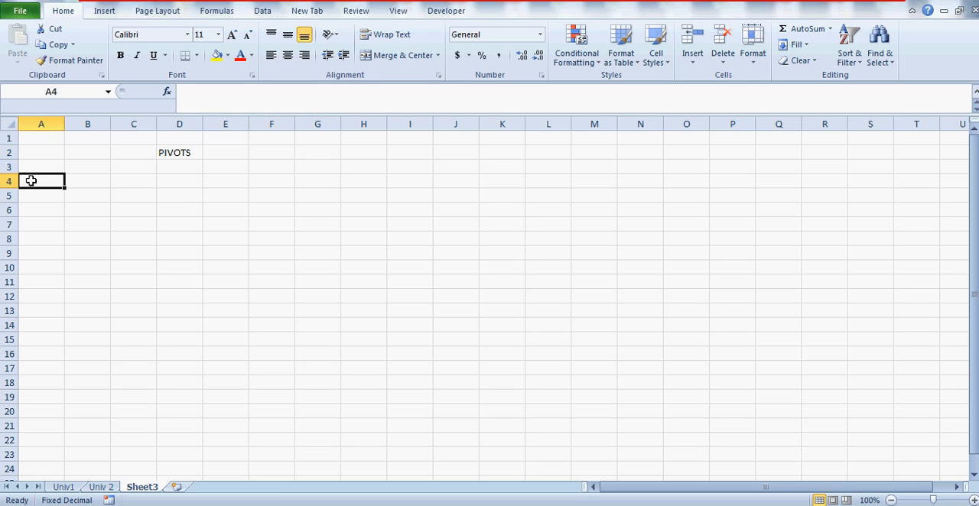
{"action": "type", "text": "SF"}
{"action": "key", "text": "Return"}
{"action": "key", "text": "Up"}
{"action": "key", "text": "Right"}
{"action": "key", "text": "Down"}
{"action": "key", "text": "Left"}
{"action": "type", "text": "SFS"}
{"action": "key", "text": "Return"}
{"action": "type", "text": "FSFS"}
{"action": "key", "text": "Return"}
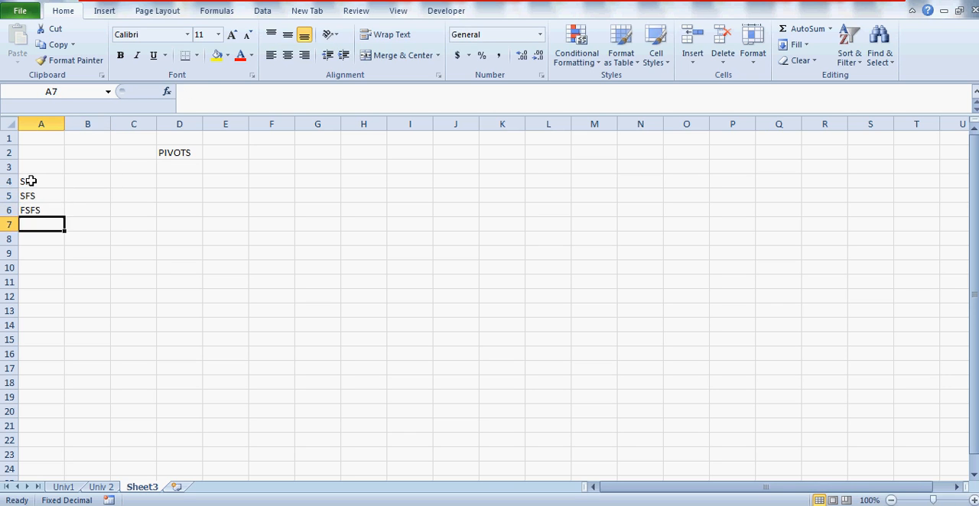
Step: Enter the sample numbers 33, 44 and 55 beside the labels in cells B4 to B6
{"action": "key", "text": "Up"}
{"action": "key", "text": "Up"}
{"action": "key", "text": "Up"}
{"action": "key", "text": "Right"}
{"action": "type", "text": "33"}
{"action": "key", "text": "Return"}
{"action": "type", "text": "44"}
{"action": "key", "text": "Return"}
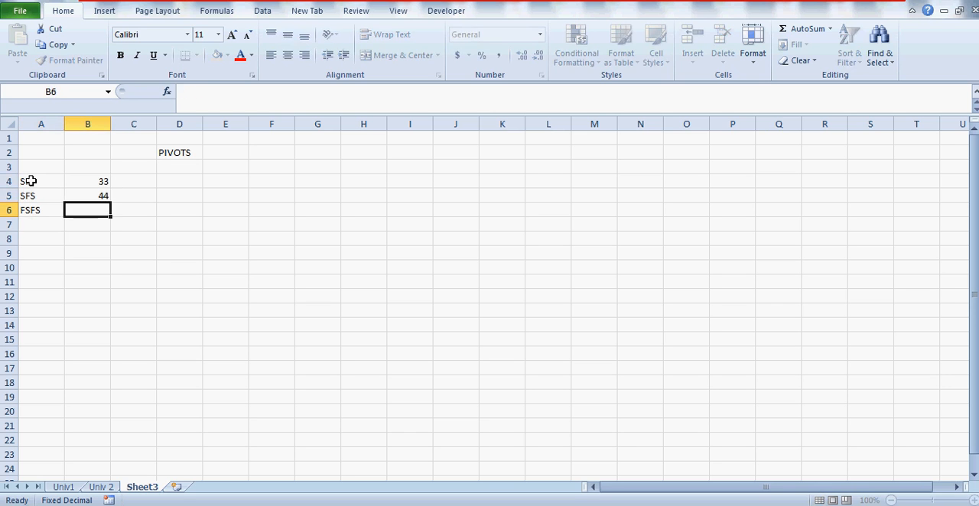
{"action": "type", "text": "55"}
{"action": "key", "text": "Return"}
{"action": "left_click", "coordinate": [29, 181]}
{"action": "key", "text": "shift+Right"}
{"action": "key", "text": "shift+Right"}
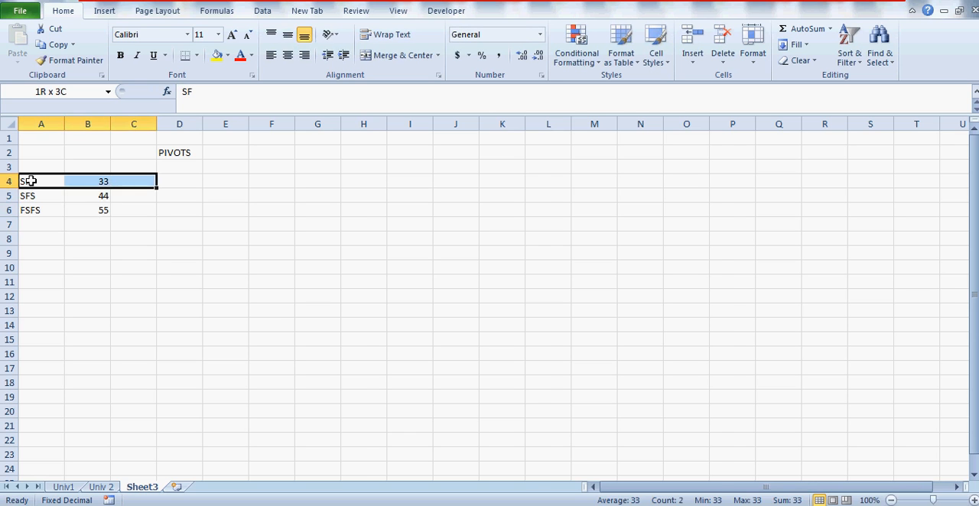
{"action": "key", "text": "shift+Down"}
{"action": "key", "text": "shift+Left"}
{"action": "key", "text": "shift+Down"}
{"action": "key", "text": "Down"}
{"action": "key", "text": "Up"}
{"action": "key", "text": "shift+Right"}
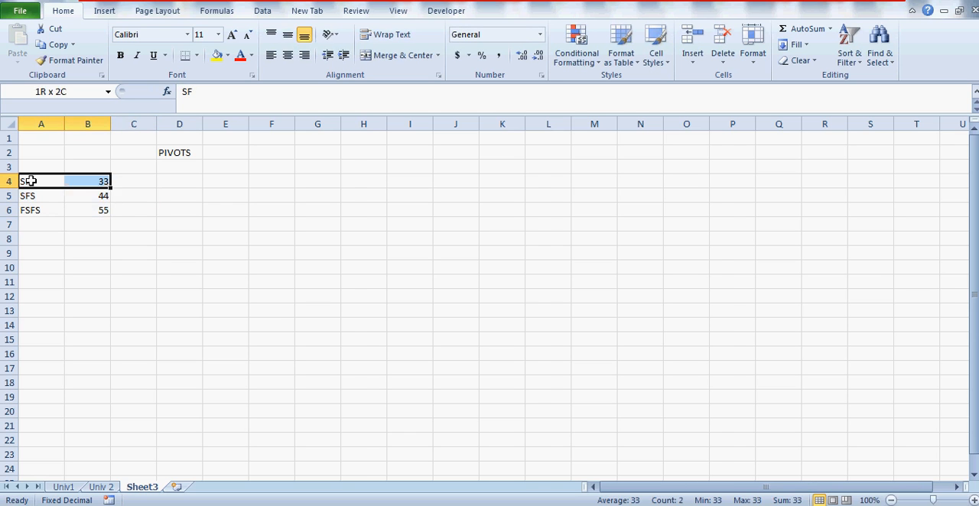
{"action": "key", "text": "shift+Down"}
{"action": "key", "text": "Down"}
{"action": "key", "text": "Up"}
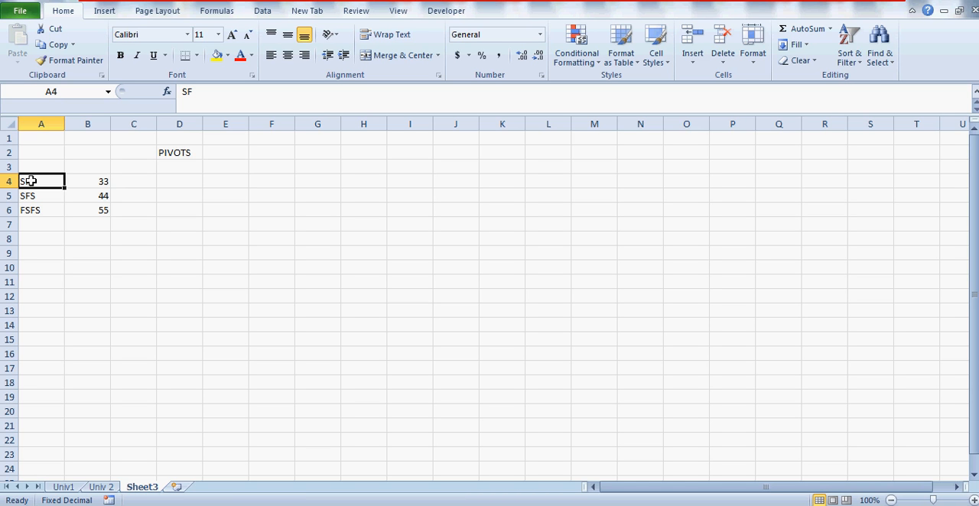
{"action": "key", "text": "Right"}
{"action": "key", "text": "Left"}
{"action": "key", "text": "Right"}
{"action": "key", "text": "Left"}
{"action": "key", "text": "Right"}
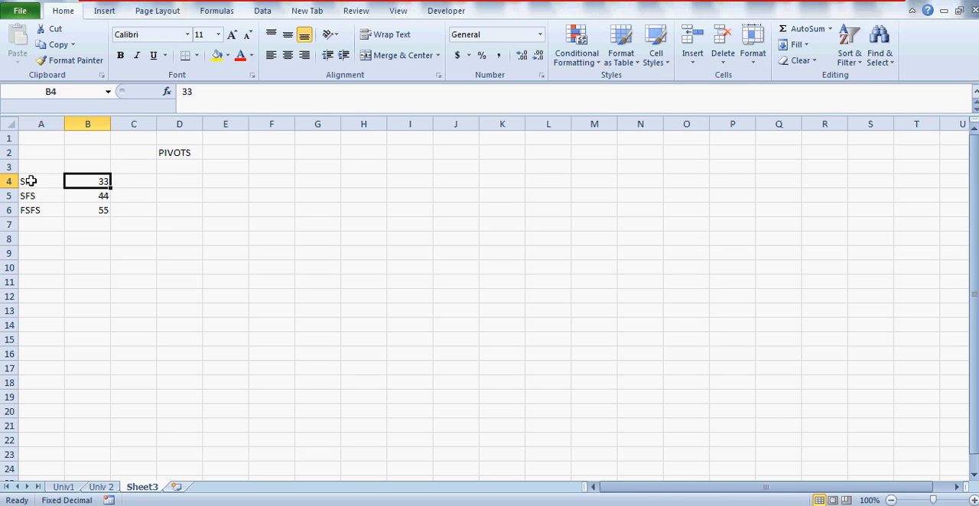
{"action": "key", "text": "Left"}
{"action": "left_click", "coordinate": [349, 182]}
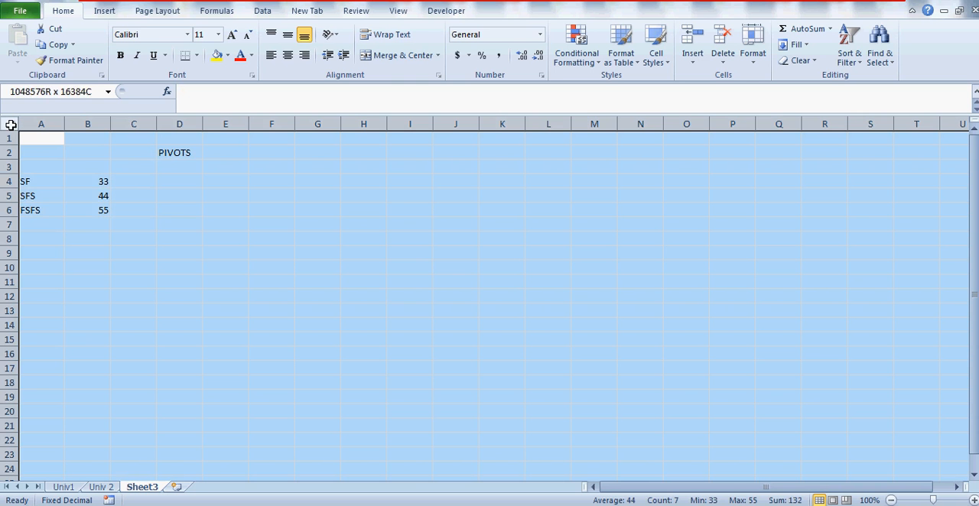
Step: Clear all contents of Sheet3 and select cell A1
{"action": "left_click", "coordinate": [10, 125]}
{"action": "key", "text": "Delete"}
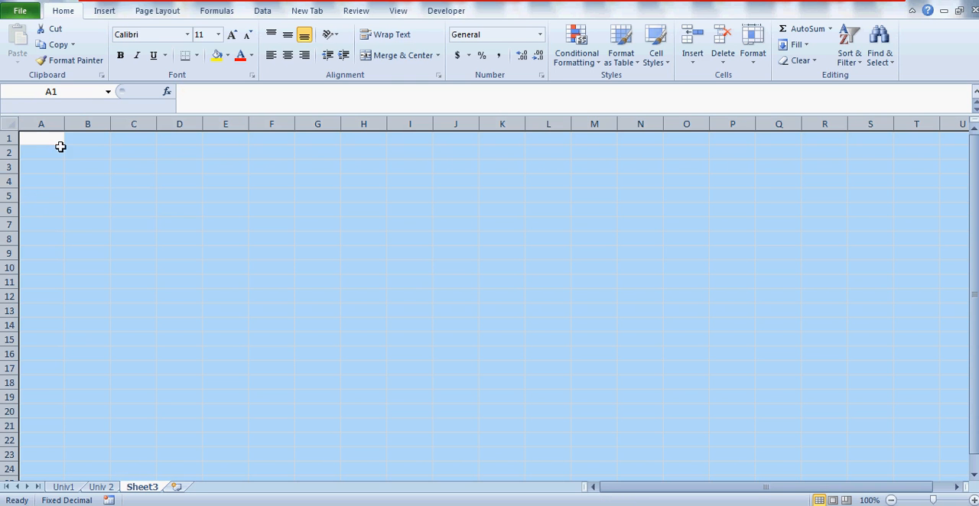
{"action": "left_click", "coordinate": [41, 138]}
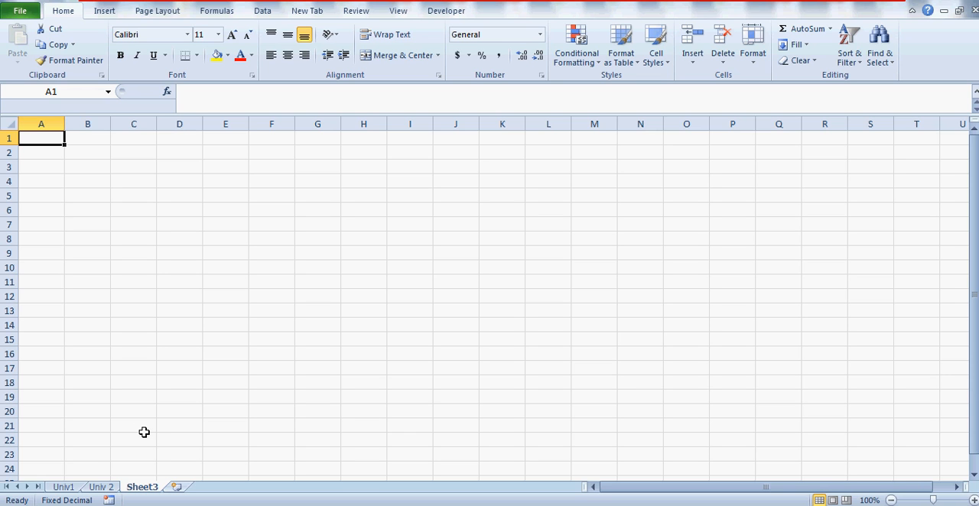
Step: Open the Univ1 sheet and select the whole marks table, A1 to D5, to see its extent
{"action": "left_click", "coordinate": [64, 487]}
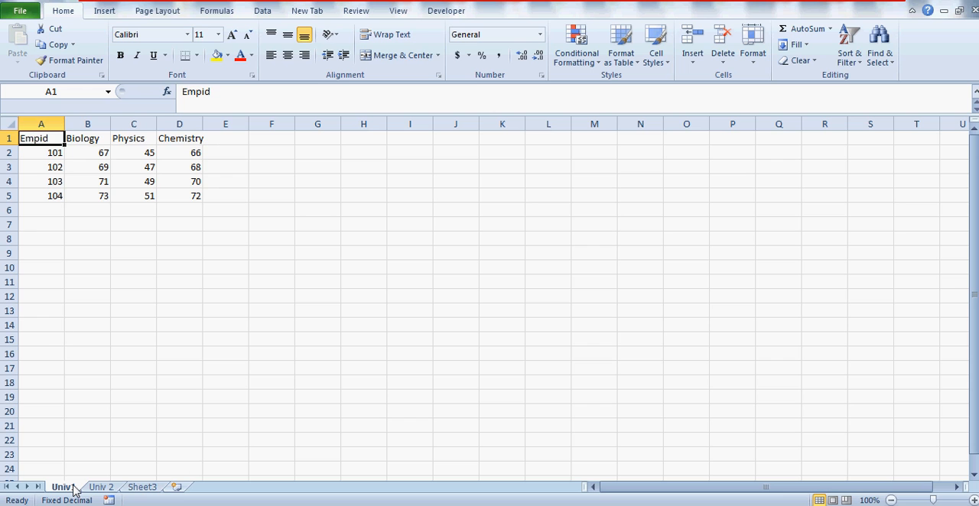
{"action": "key", "text": "Right"}
{"action": "key", "text": "shift+Left"}
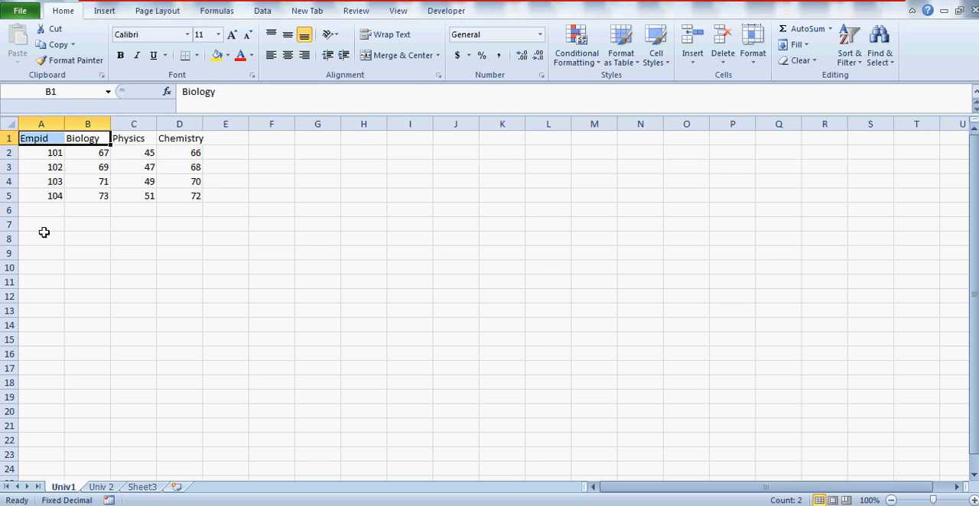
{"action": "key", "text": "Right"}
{"action": "key", "text": "Left"}
{"action": "key", "text": "Left"}
{"action": "key", "text": "shift+Right"}
{"action": "key", "text": "shift+Right"}
{"action": "key", "text": "shift+Down"}
{"action": "key", "text": "shift+Down"}
{"action": "key", "text": "shift+Down"}
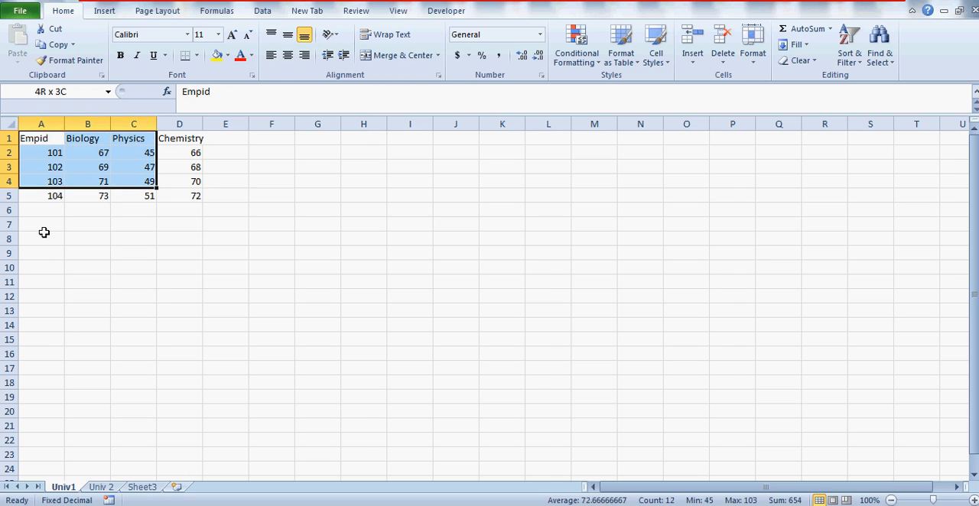
{"action": "key", "text": "shift+Down"}
{"action": "key", "text": "shift+Right"}
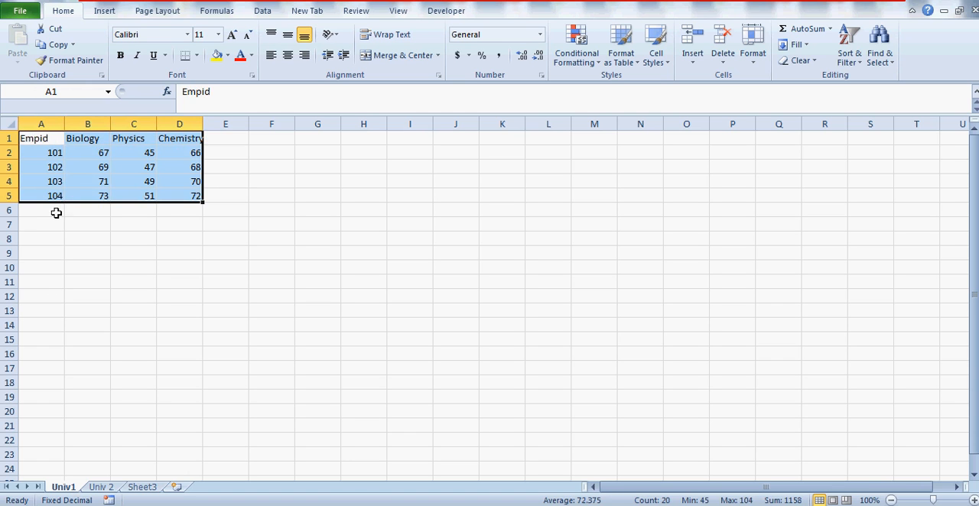
Step: Review the Univ1 table's column headers from Empid to Chemistry and the Empid entries below
{"action": "left_click", "coordinate": [31, 142]}
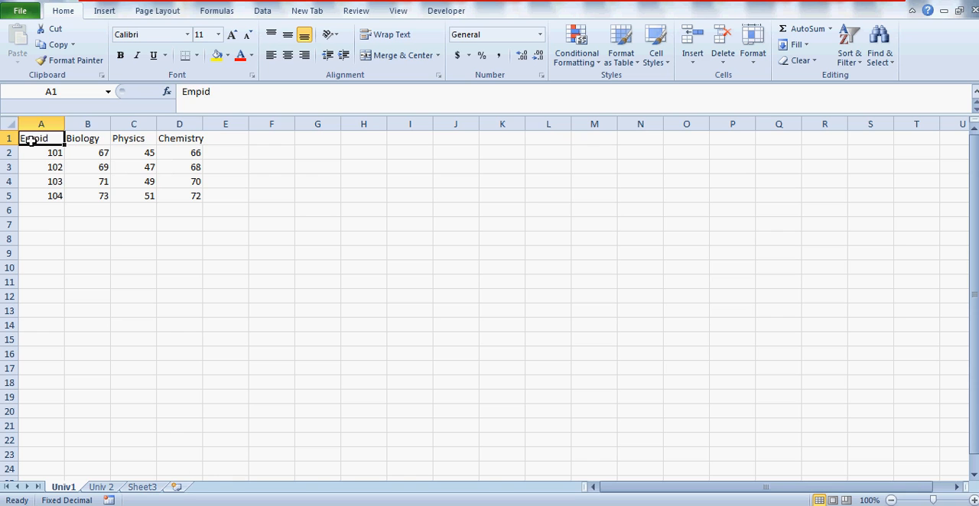
{"action": "key", "text": "Right"}
{"action": "key", "text": "Right"}
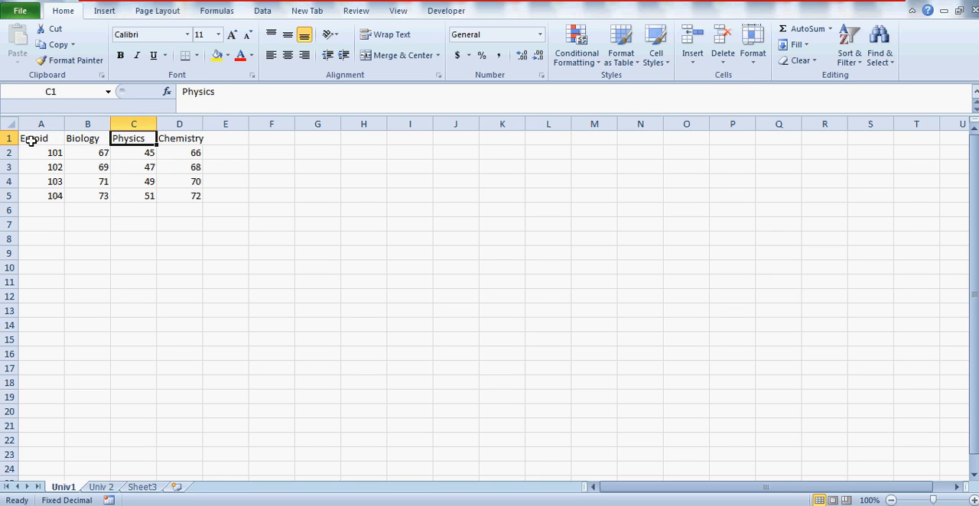
{"action": "key", "text": "Left"}
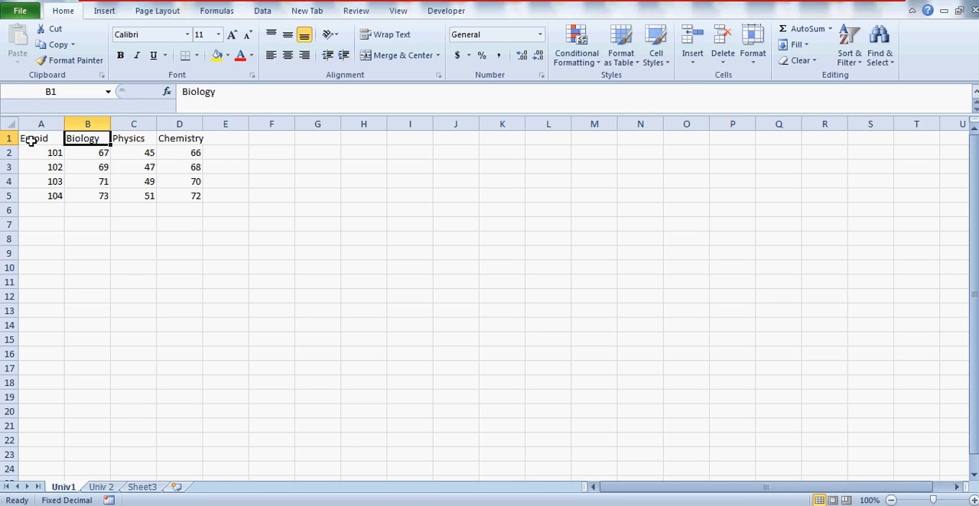
{"action": "key", "text": "Right"}
{"action": "key", "text": "Right"}
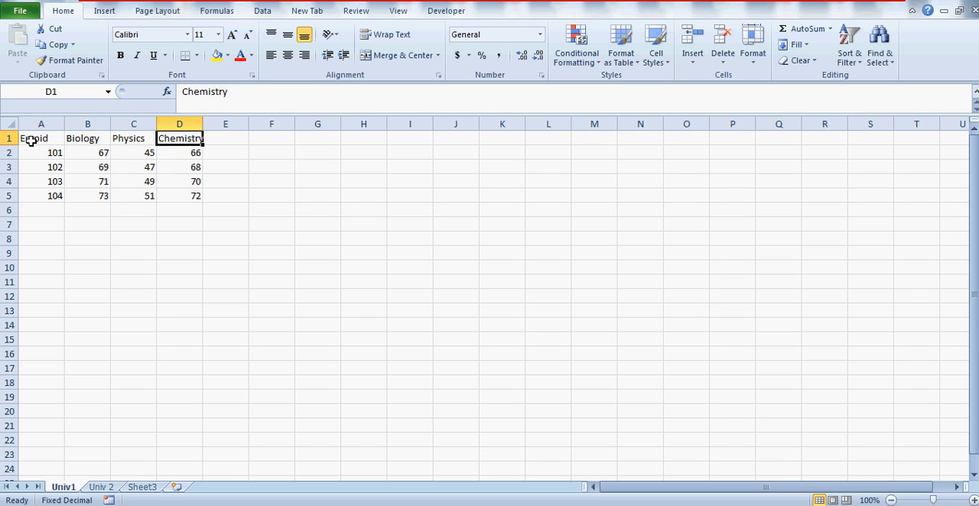
{"action": "left_click", "coordinate": [105, 157]}
{"action": "key", "text": "Left"}
{"action": "key", "text": "Down"}
{"action": "key", "text": "Down"}
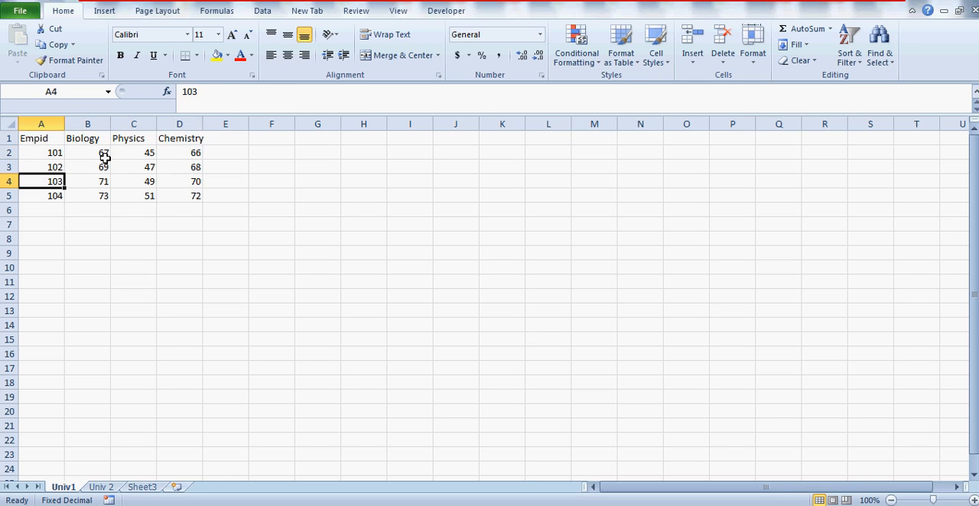
{"action": "key", "text": "Up"}
{"action": "key", "text": "Up"}
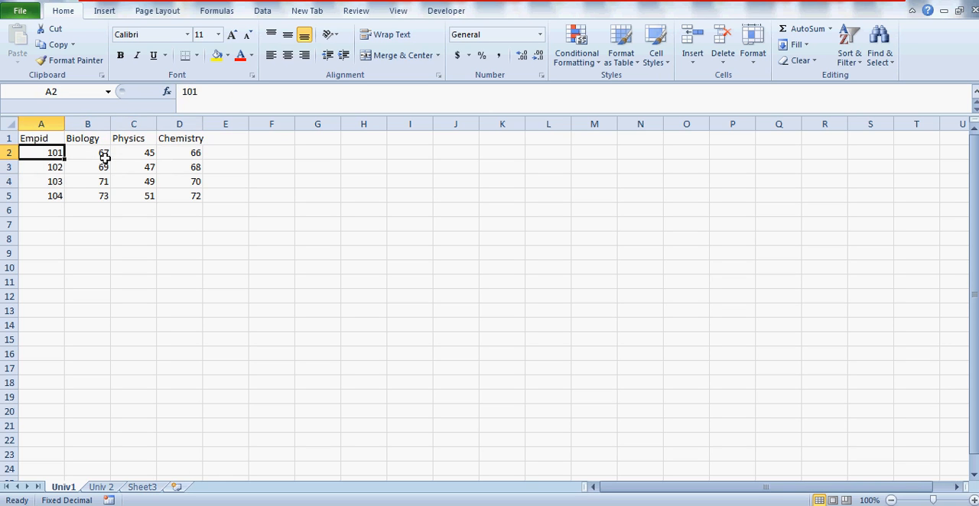
Step: Examine the headers and marks on the Univ 2 sheet and compare their layout with the Univ1 sheet
{"action": "left_click", "coordinate": [102, 487]}
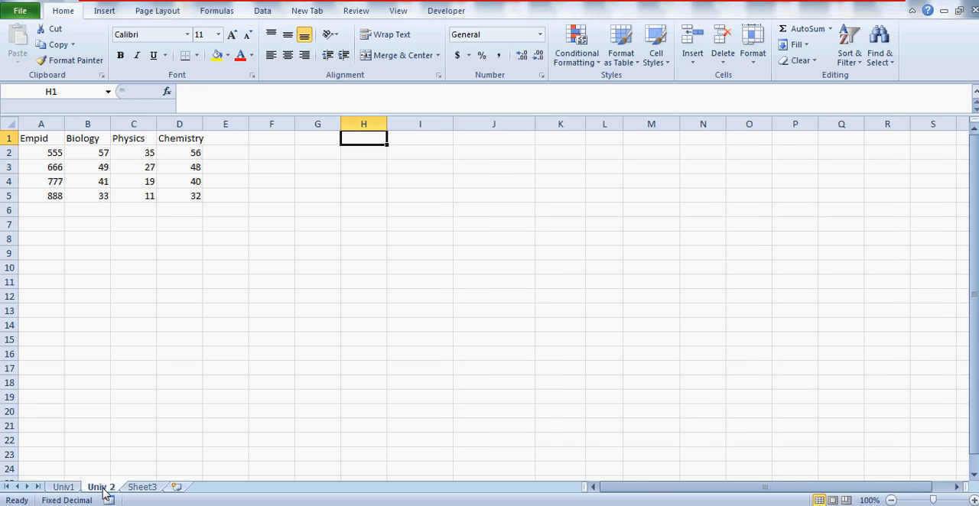
{"action": "left_click", "coordinate": [42, 142]}
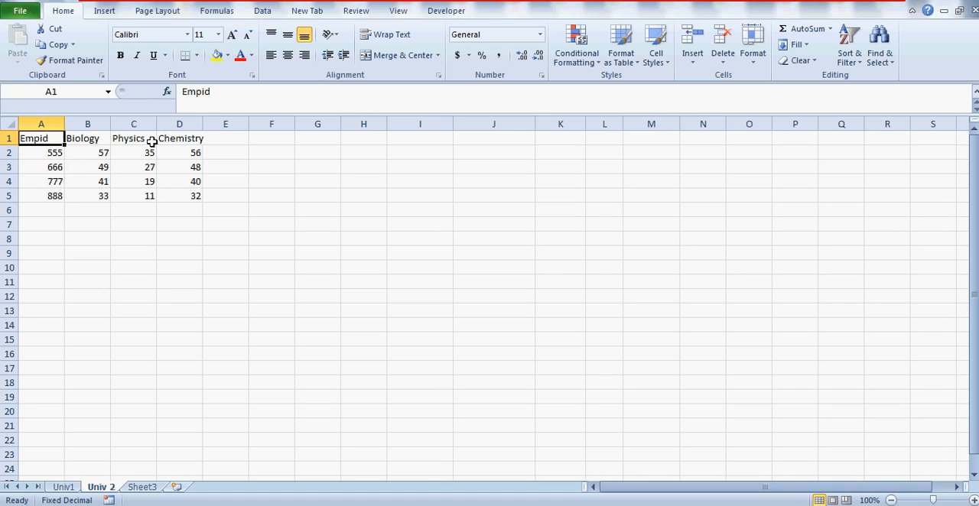
{"action": "left_click", "coordinate": [51, 158]}
{"action": "key", "text": "Right"}
{"action": "key", "text": "Right"}
{"action": "key", "text": "Right"}
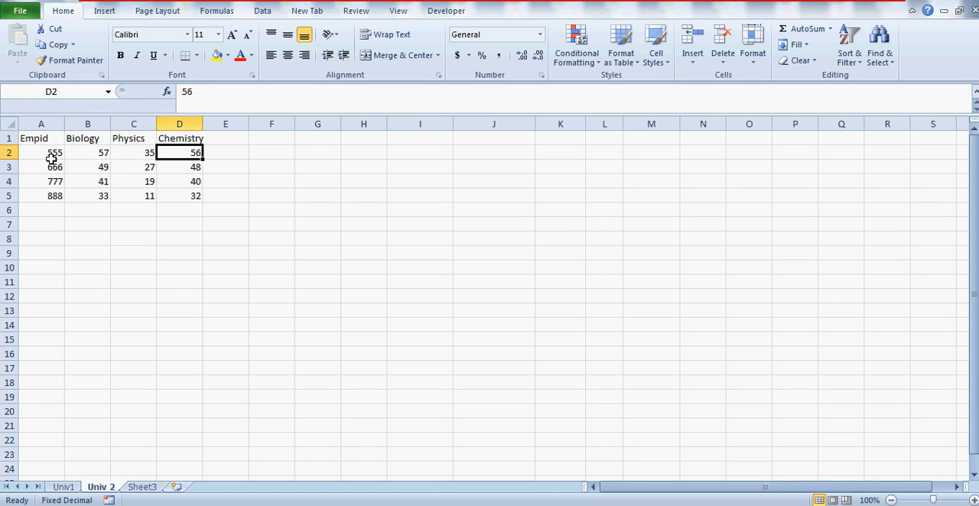
{"action": "key", "text": "Left"}
{"action": "key", "text": "Up"}
{"action": "key", "text": "Left"}
{"action": "key", "text": "Left"}
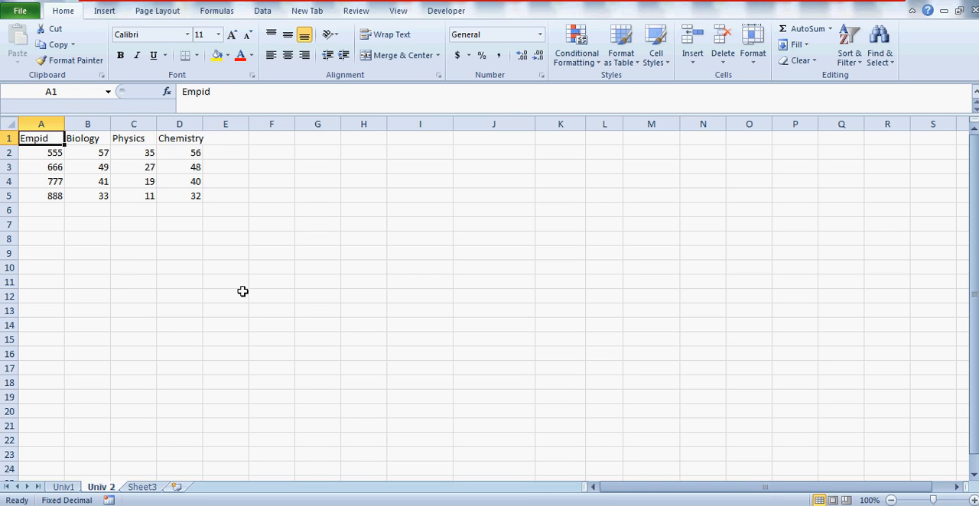
{"action": "left_click", "coordinate": [64, 487]}
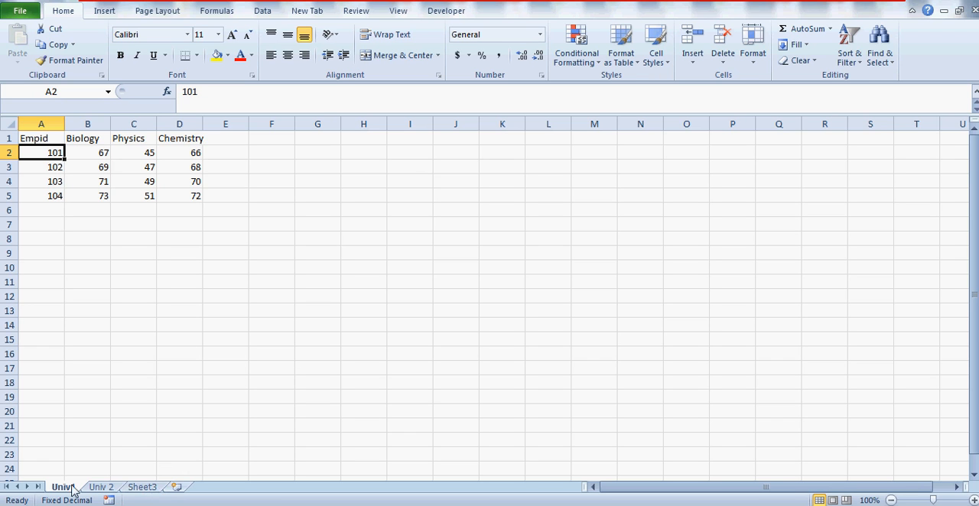
{"action": "left_click", "coordinate": [103, 487]}
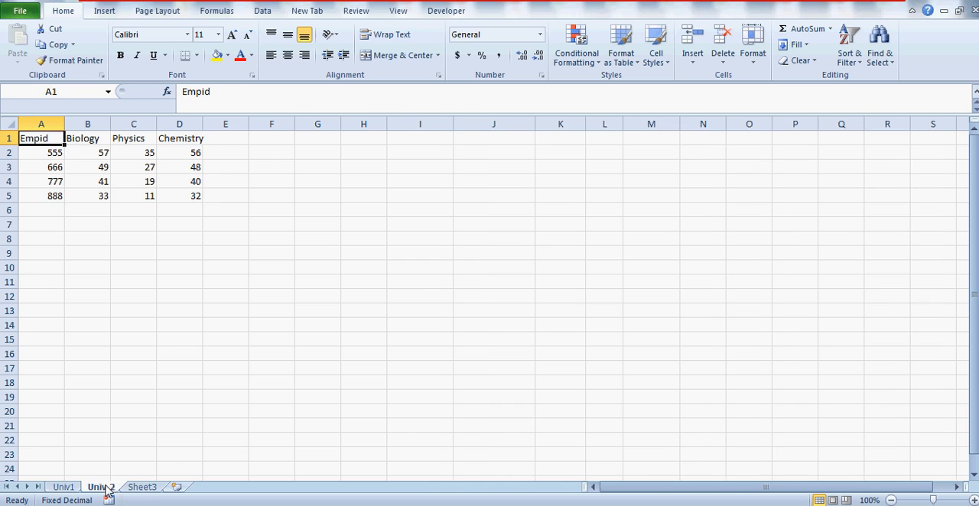
Step: Enter the note ALT+D+P in cell E2 of Sheet3 and select cell D4
{"action": "left_click", "coordinate": [149, 488]}
{"action": "left_click", "coordinate": [192, 183]}
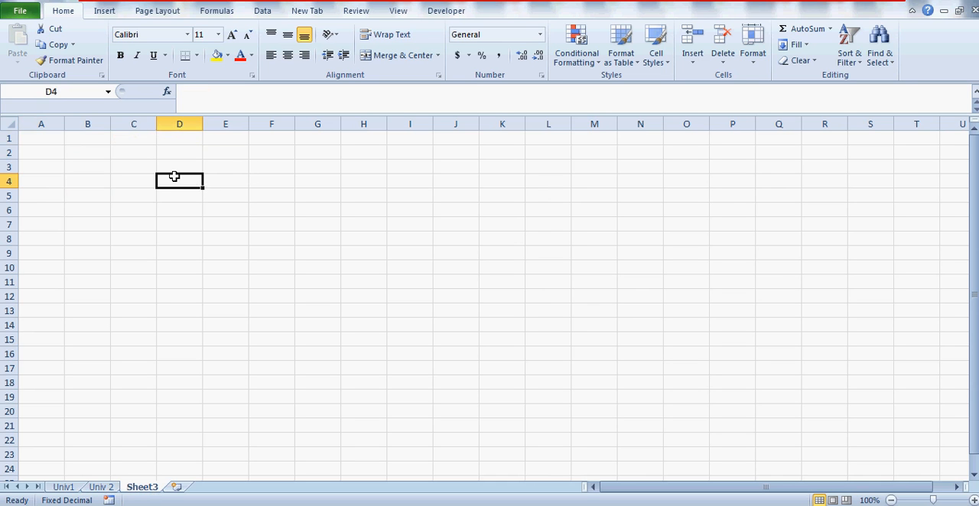
{"action": "left_click", "coordinate": [101, 12]}
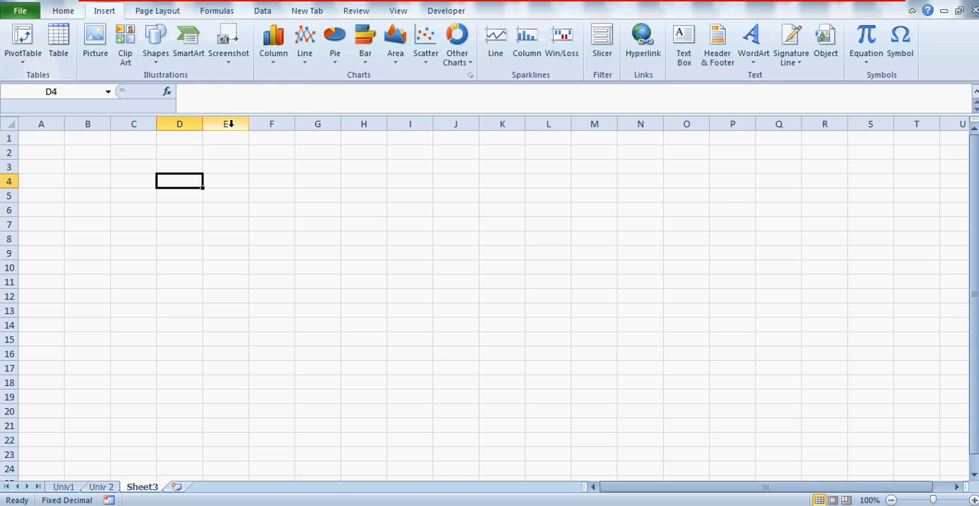
{"action": "left_click", "coordinate": [232, 157]}
{"action": "type", "text": "ALT"}
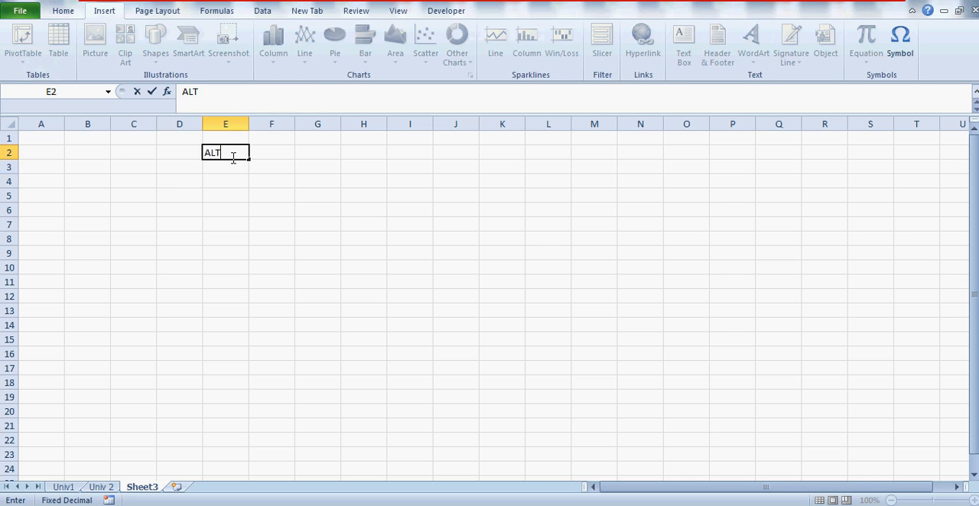
{"action": "type", "text": "+D+P"}
{"action": "key", "text": "Return"}
{"action": "left_click", "coordinate": [192, 184]}
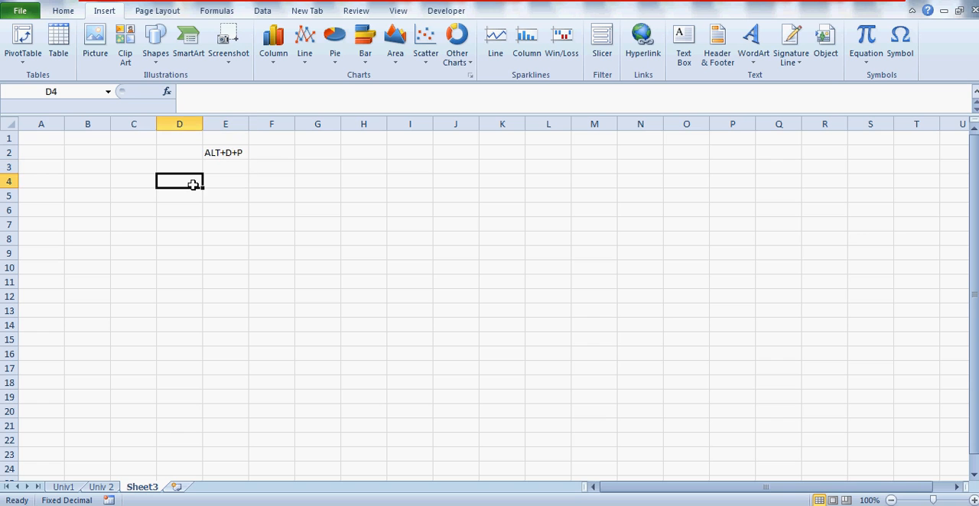
Step: Start the PivotTable and PivotChart Wizard from cell H3 of Sheet3, choosing multiple consolidation ranges as the source for a PivotTable
{"action": "left_click", "coordinate": [252, 195]}
{"action": "left_click", "coordinate": [373, 167]}
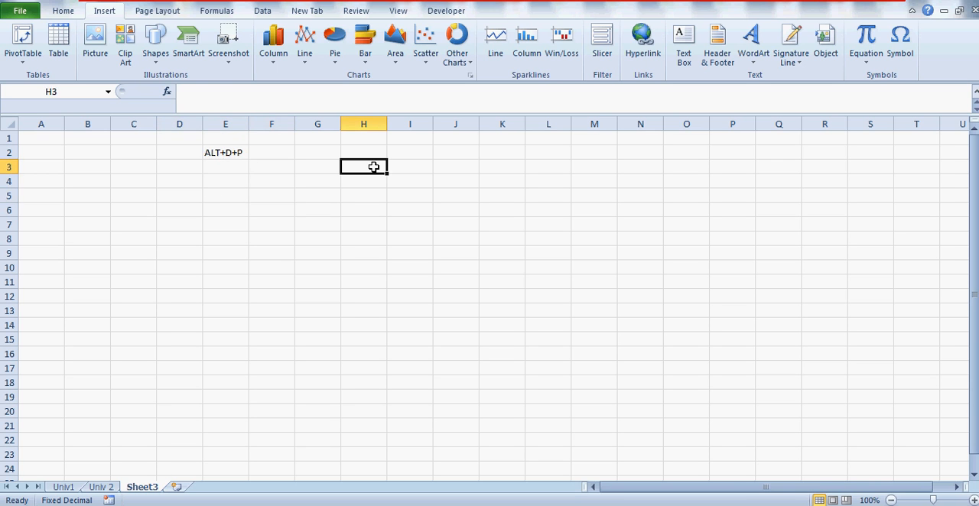
{"action": "key", "text": "alt+d"}
{"action": "key", "text": "p"}
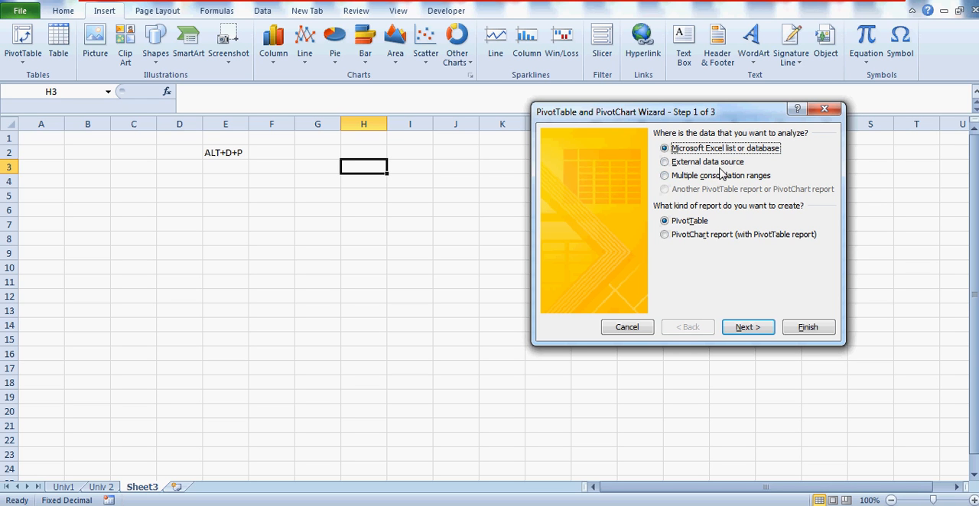
{"action": "left_click", "coordinate": [665, 176]}
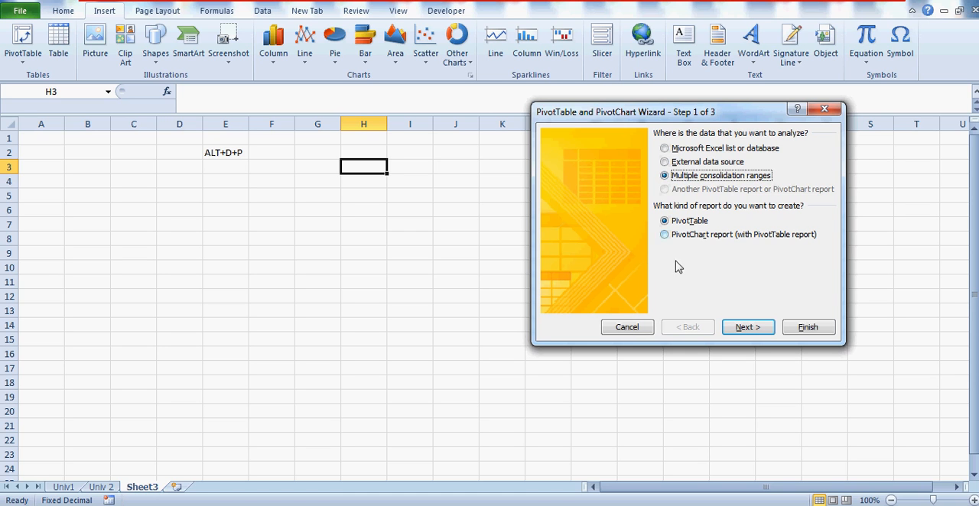
{"action": "left_click", "coordinate": [746, 327]}
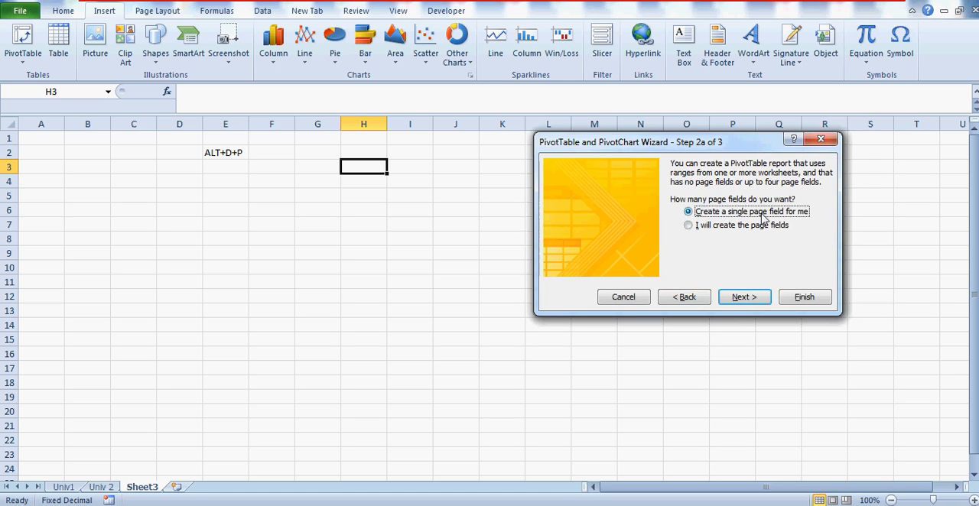
Step: Choose to create the page fields manually and continue to the worksheet range settings
{"action": "left_click", "coordinate": [688, 228]}
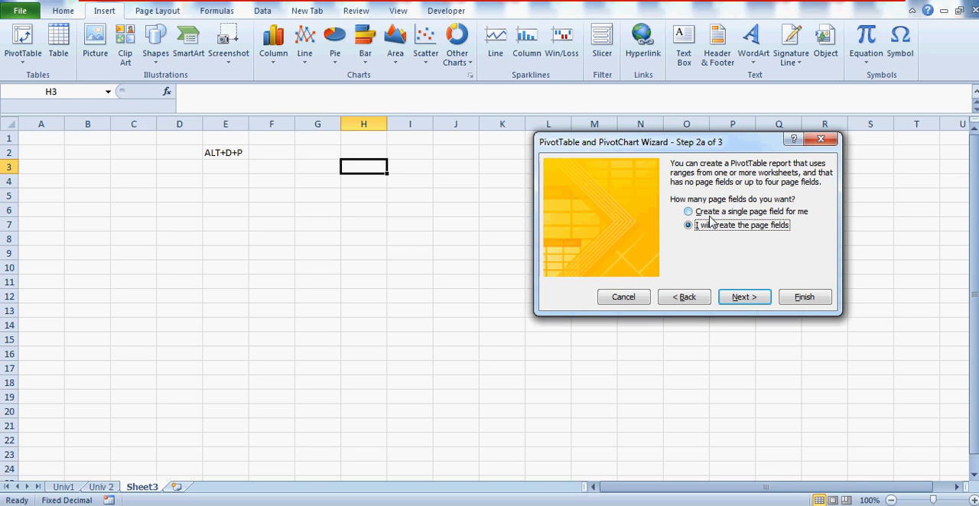
{"action": "left_click", "coordinate": [690, 213]}
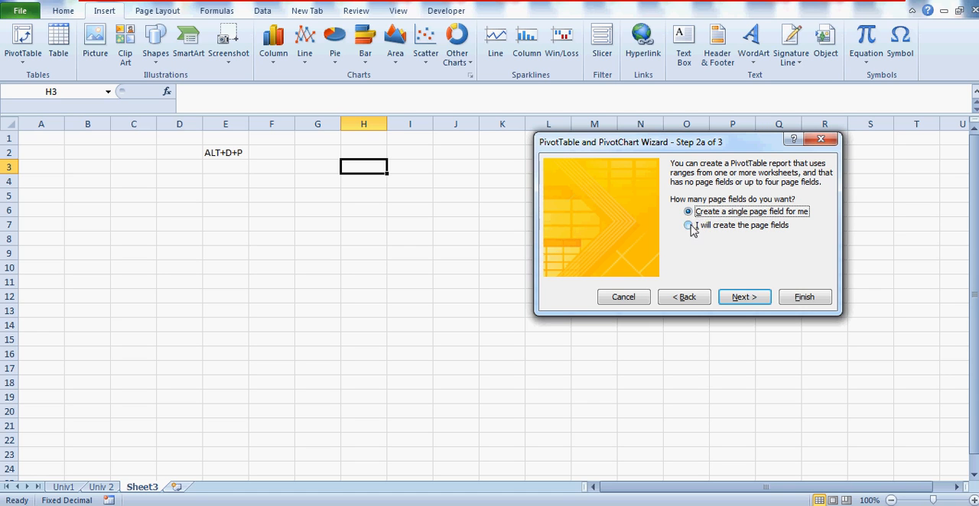
{"action": "left_click", "coordinate": [690, 226]}
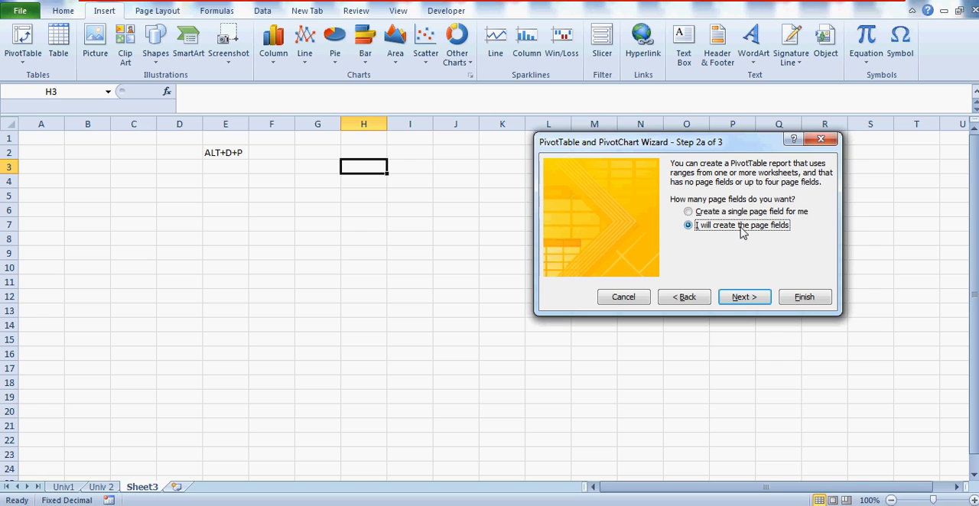
{"action": "left_click", "coordinate": [744, 297]}
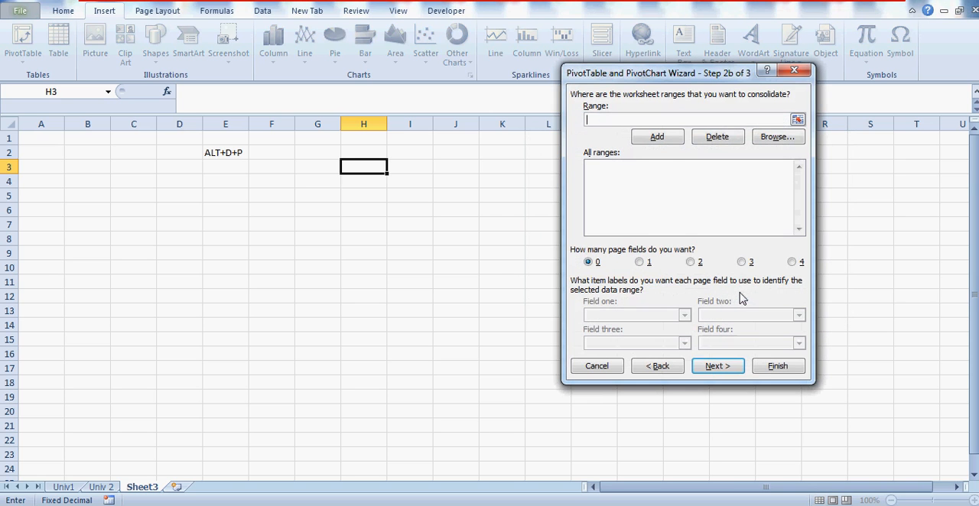
{"action": "left_click", "coordinate": [605, 118]}
{"action": "left_click", "coordinate": [657, 138]}
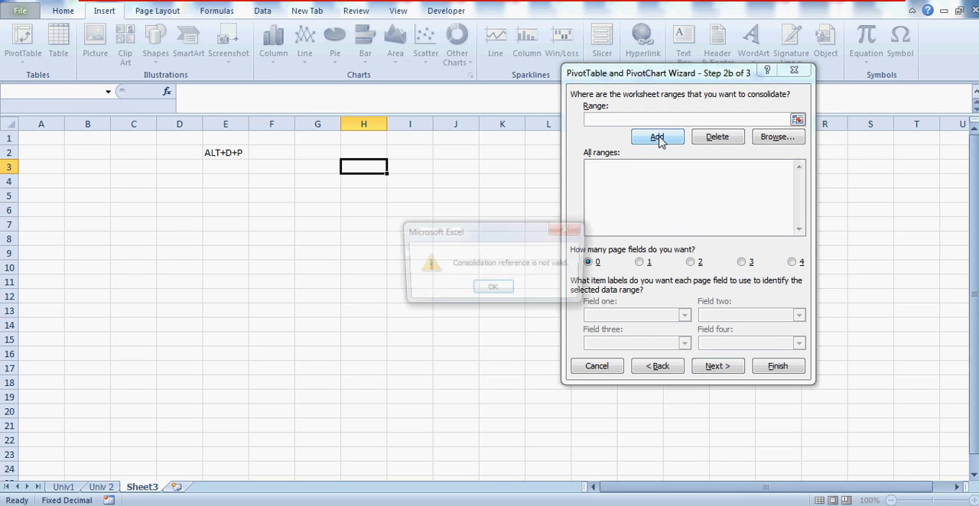
{"action": "left_click", "coordinate": [492, 291]}
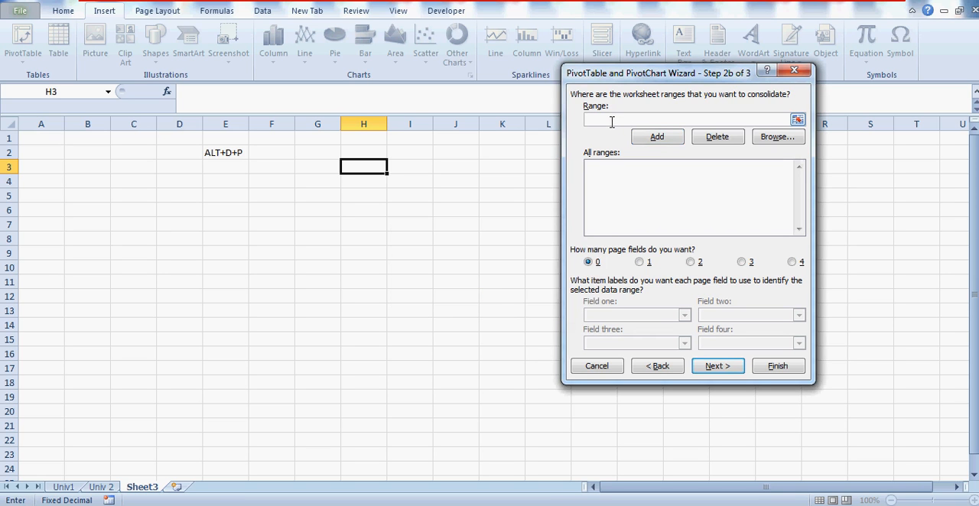
Step: Add the Univ1 marks table, A1 to D5 including headers, to the ranges being consolidated
{"action": "left_click", "coordinate": [65, 489]}
{"action": "left_click", "coordinate": [114, 488]}
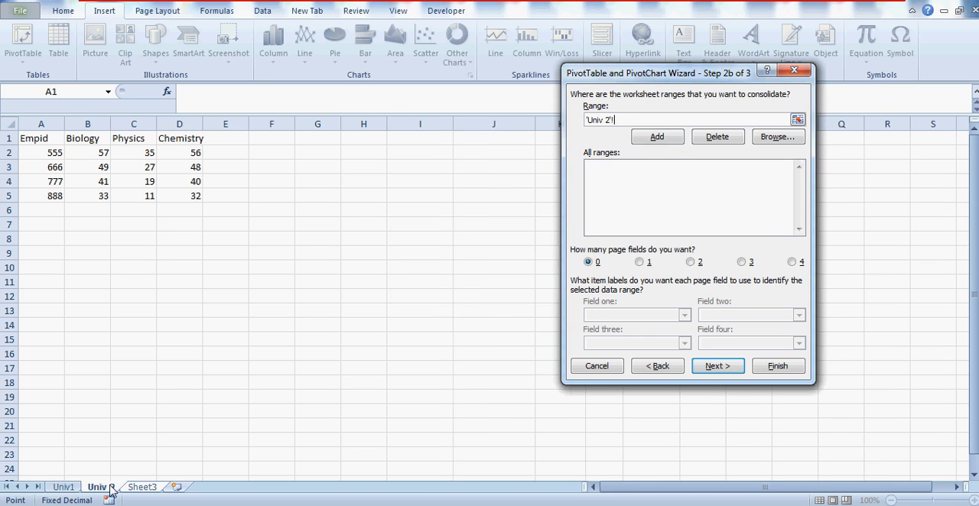
{"action": "left_click", "coordinate": [62, 489]}
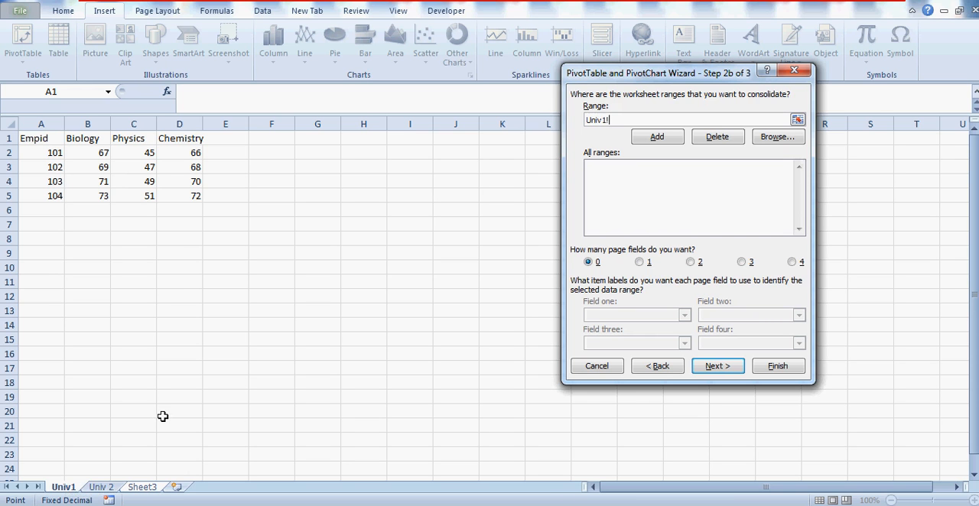
{"action": "left_click", "coordinate": [44, 140]}
{"action": "key", "text": "shift+Right"}
{"action": "key", "text": "shift+Right"}
{"action": "key", "text": "shift+Right"}
{"action": "key", "text": "shift+Down"}
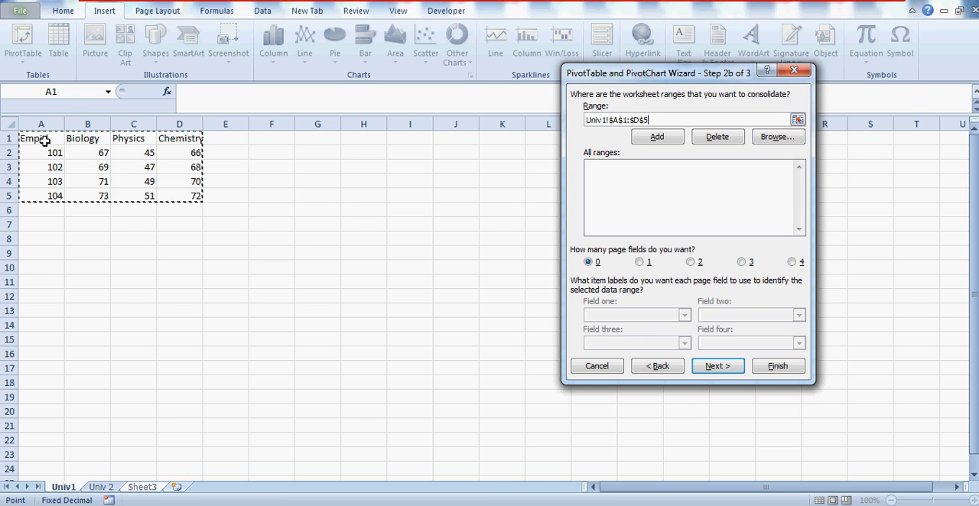
{"action": "left_click", "coordinate": [656, 137]}
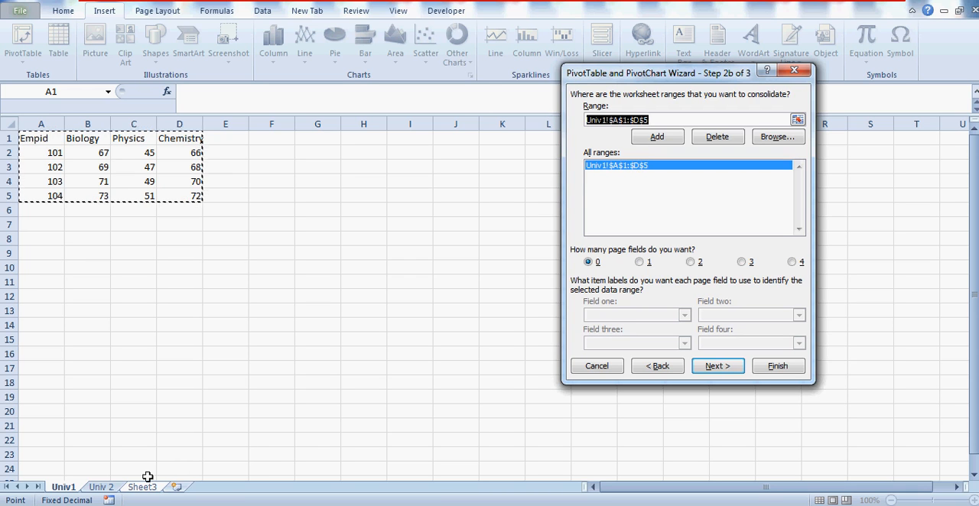
Step: Add the Univ 2 marks table, A1 to D5, to the ranges being consolidated
{"action": "left_click", "coordinate": [96, 488]}
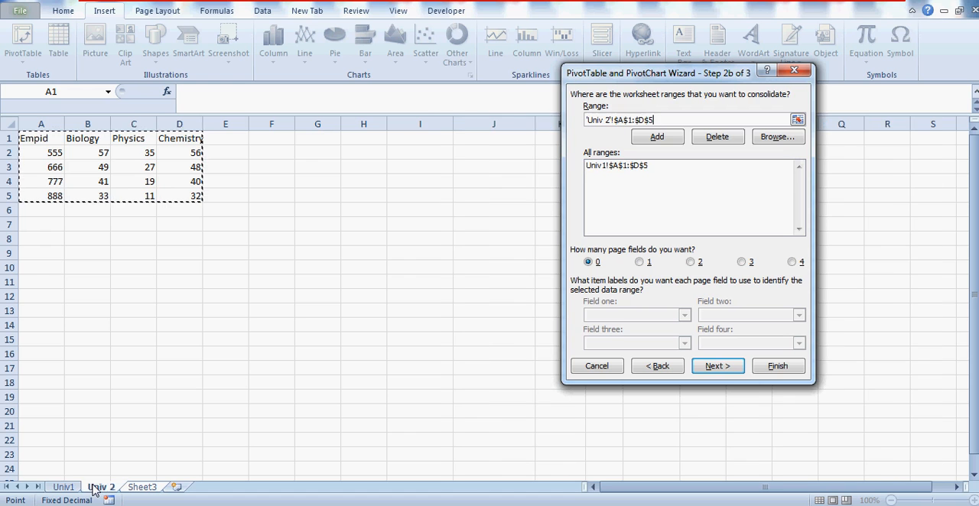
{"action": "left_click", "coordinate": [38, 138]}
{"action": "left_click_drag", "start_coordinate": [192, 181], "coordinate": [194, 196]}
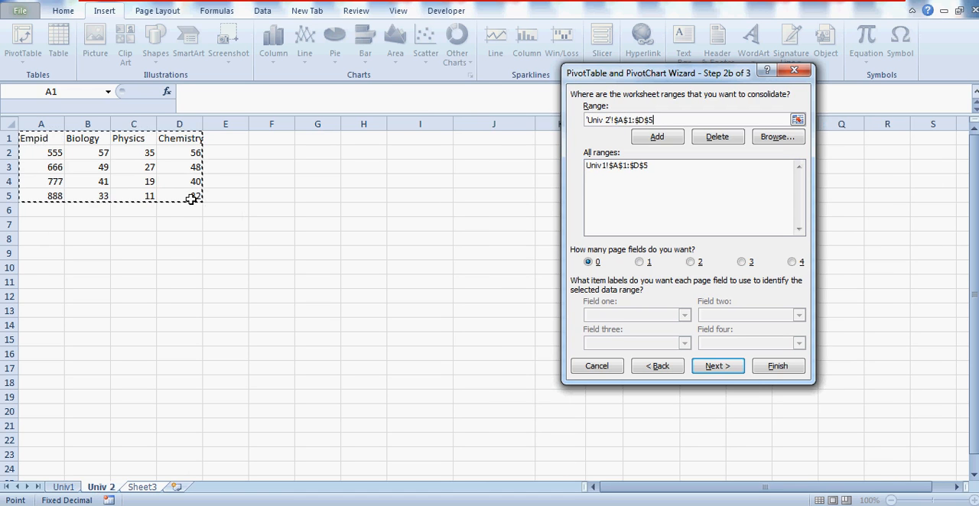
{"action": "left_click", "coordinate": [654, 139]}
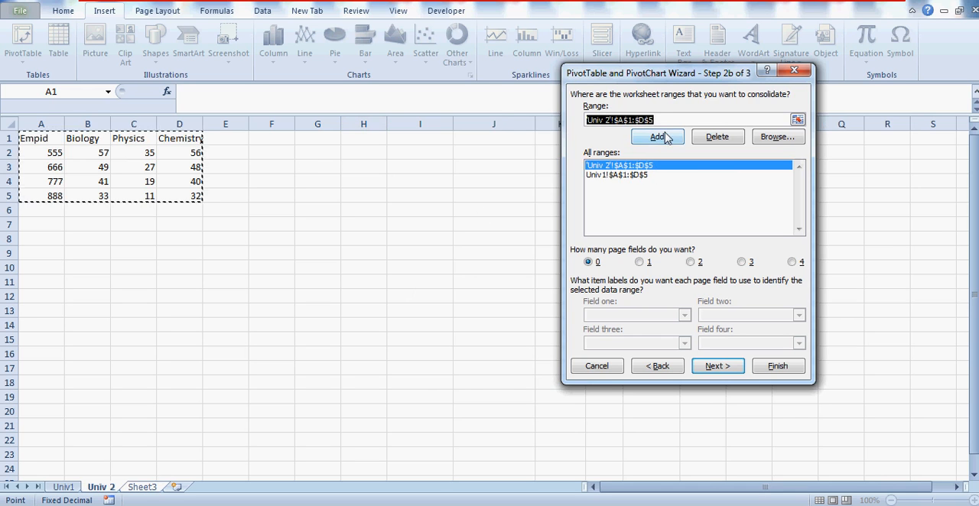
Step: Check the Univ1 and Univ 2 references in the list of consolidation ranges by selecting each in turn
{"action": "left_click", "coordinate": [636, 175]}
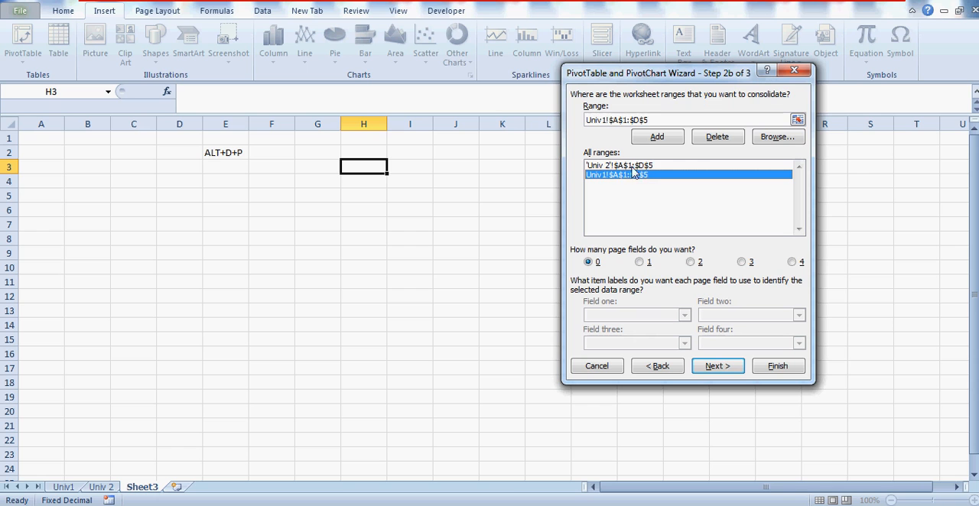
{"action": "left_click", "coordinate": [631, 166]}
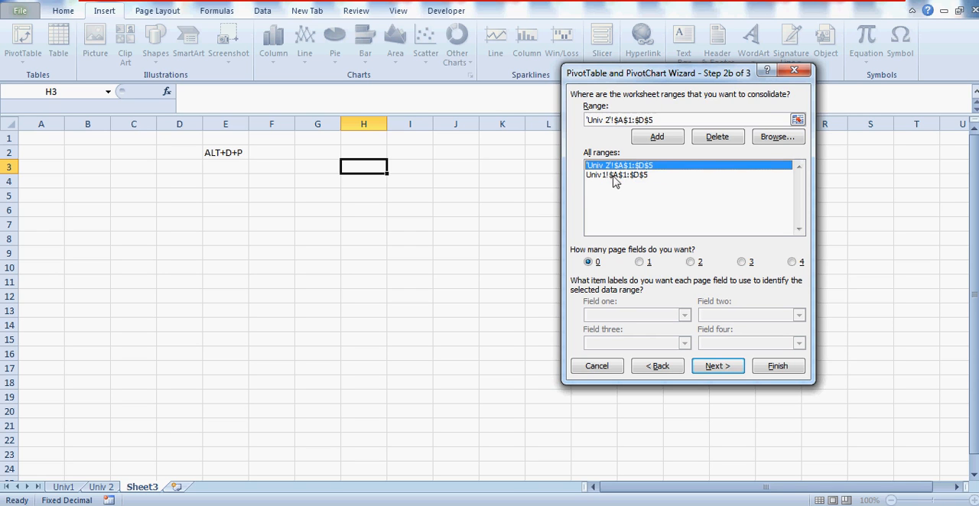
{"action": "left_click", "coordinate": [618, 179]}
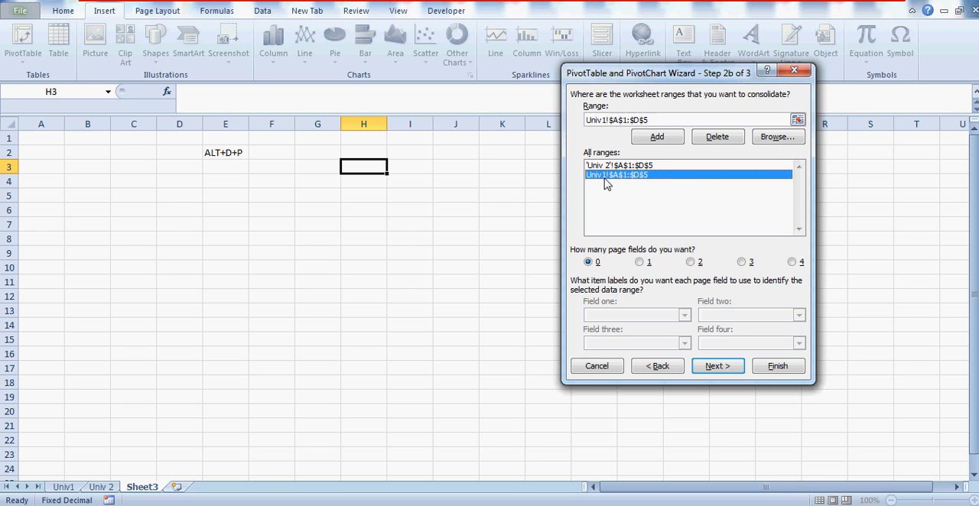
{"action": "left_click", "coordinate": [616, 168]}
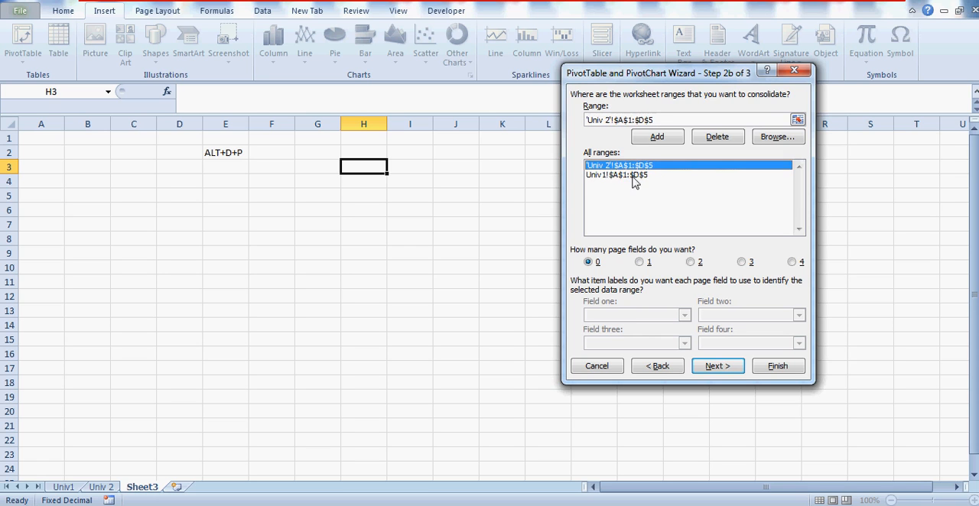
{"action": "left_click", "coordinate": [633, 178]}
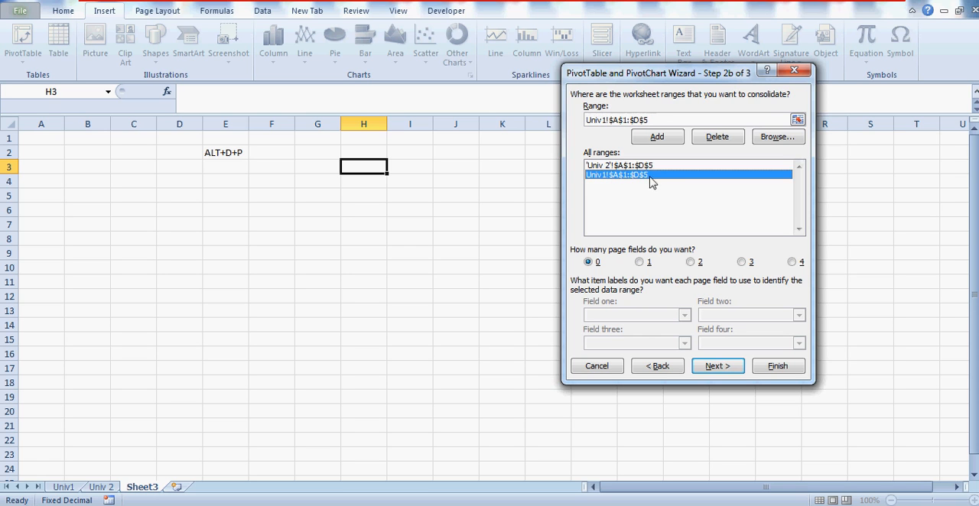
{"action": "left_click", "coordinate": [640, 168]}
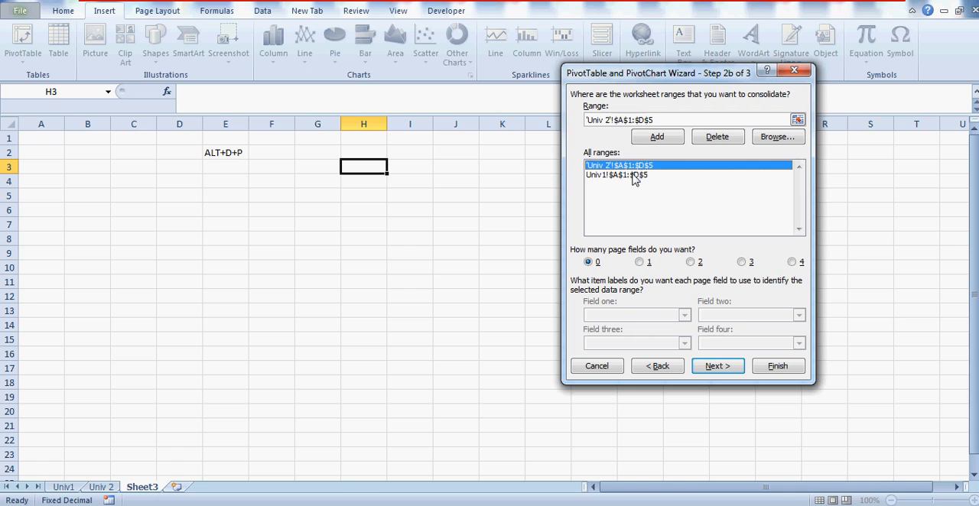
{"action": "left_click", "coordinate": [633, 176]}
{"action": "left_click", "coordinate": [639, 168]}
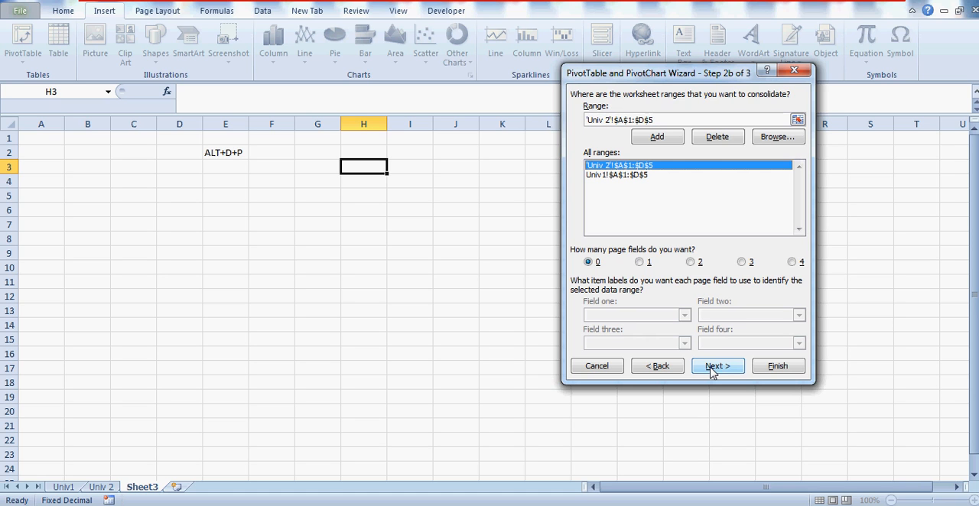
Step: Set one page field, label the Univ 2 range UniversityA and the Univ1 range UniversityB, and continue to the report location
{"action": "left_click", "coordinate": [639, 263]}
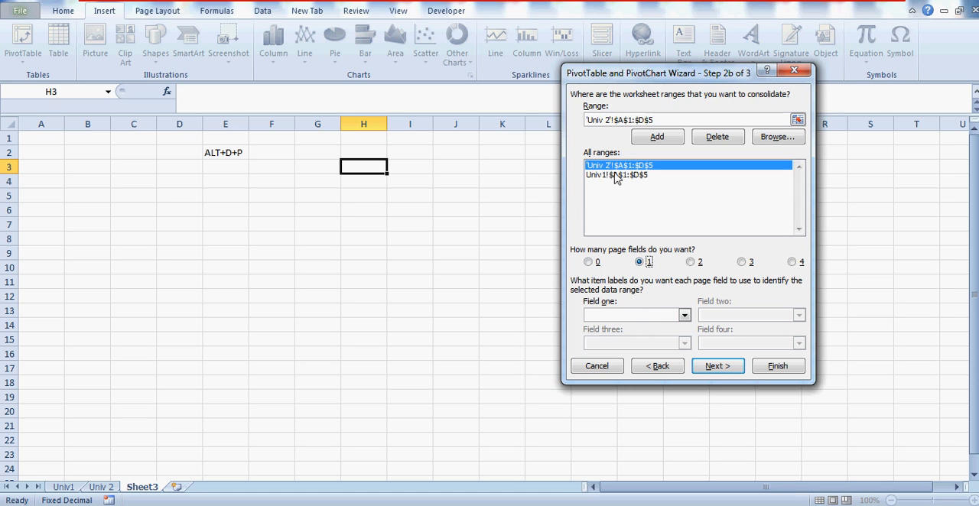
{"action": "left_click", "coordinate": [618, 316]}
{"action": "left_click", "coordinate": [618, 182]}
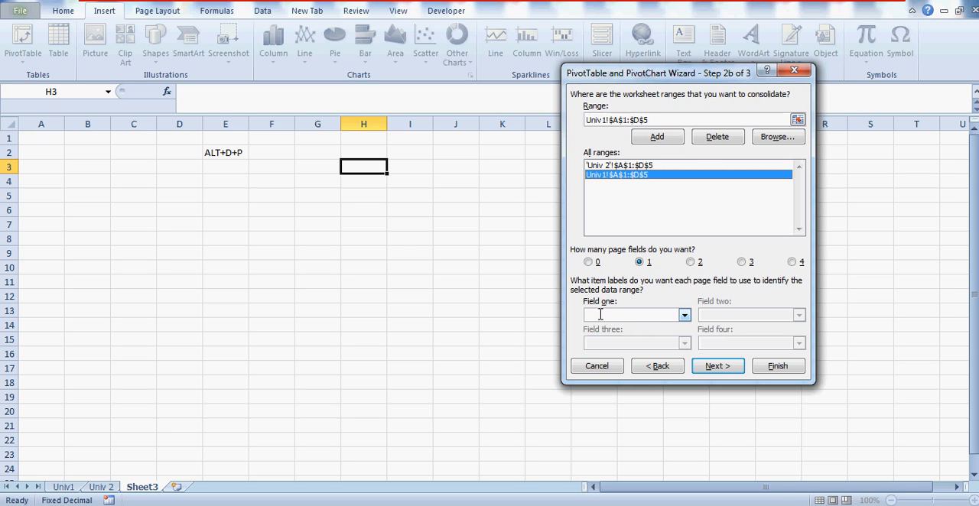
{"action": "left_click", "coordinate": [656, 315]}
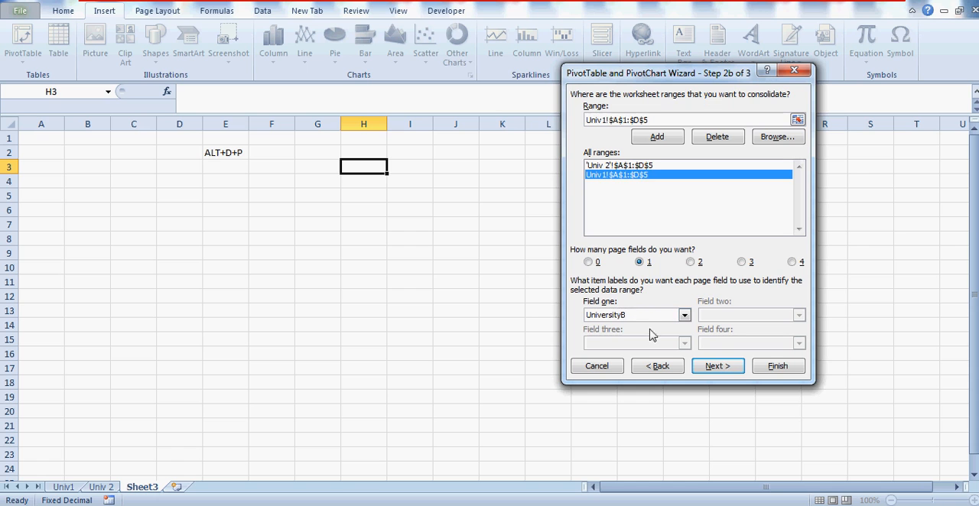
{"action": "left_click", "coordinate": [617, 168]}
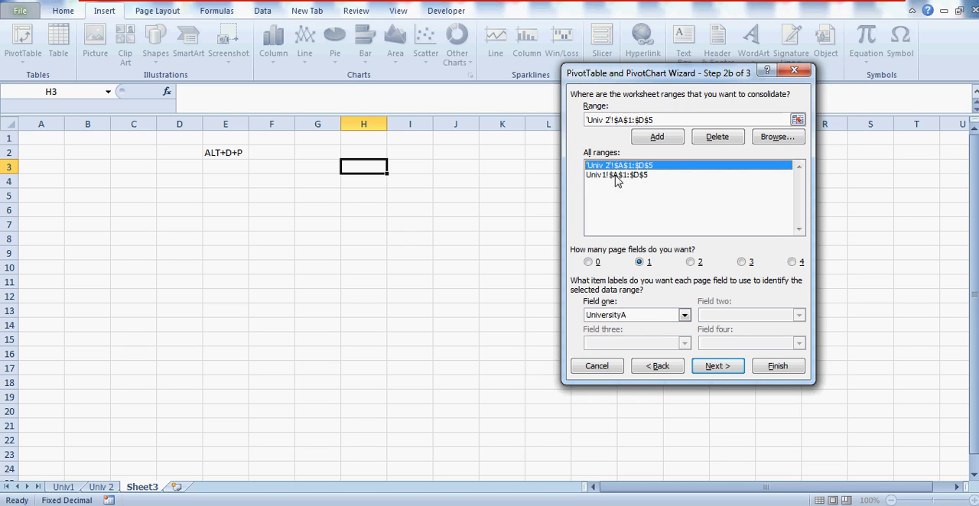
{"action": "left_click", "coordinate": [632, 177]}
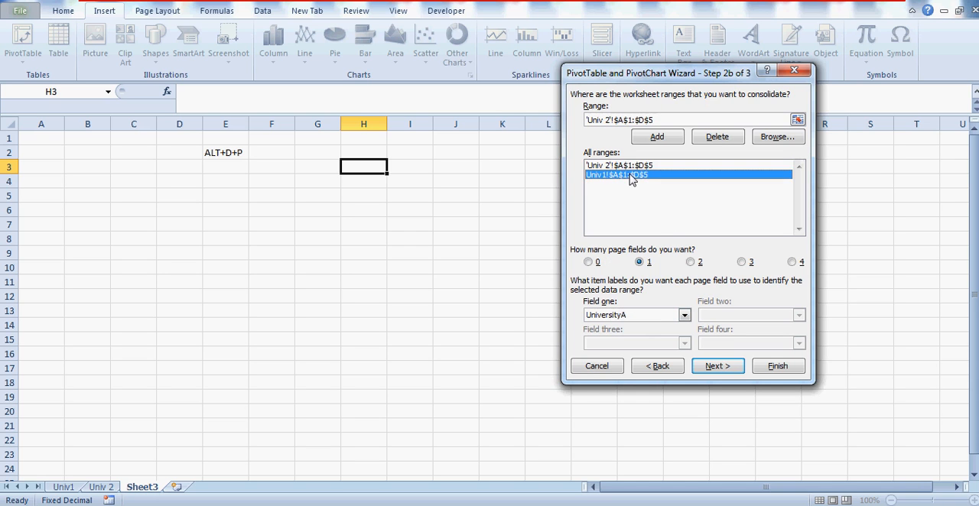
{"action": "left_click", "coordinate": [717, 367]}
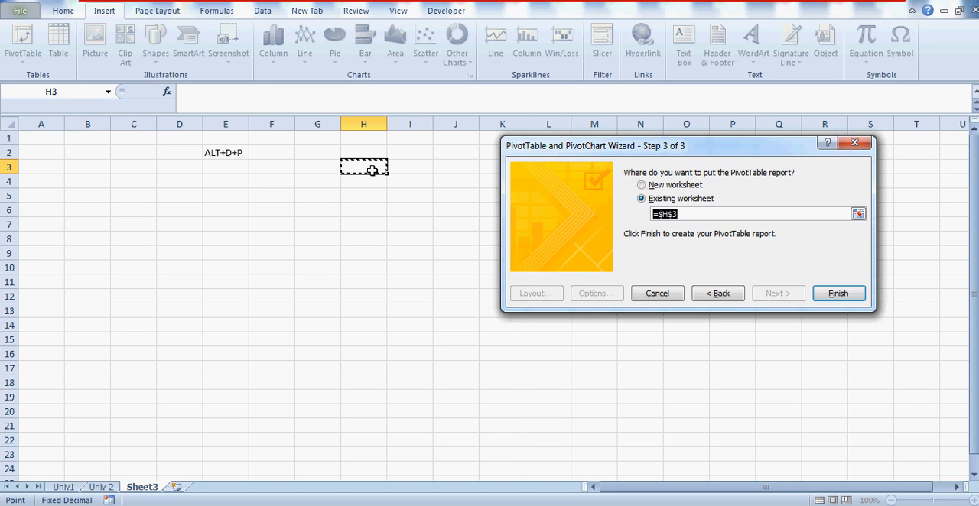
Step: Place the PivotTable report on the existing worksheet at Sheet3 cell G8 and create it
{"action": "left_click", "coordinate": [703, 213]}
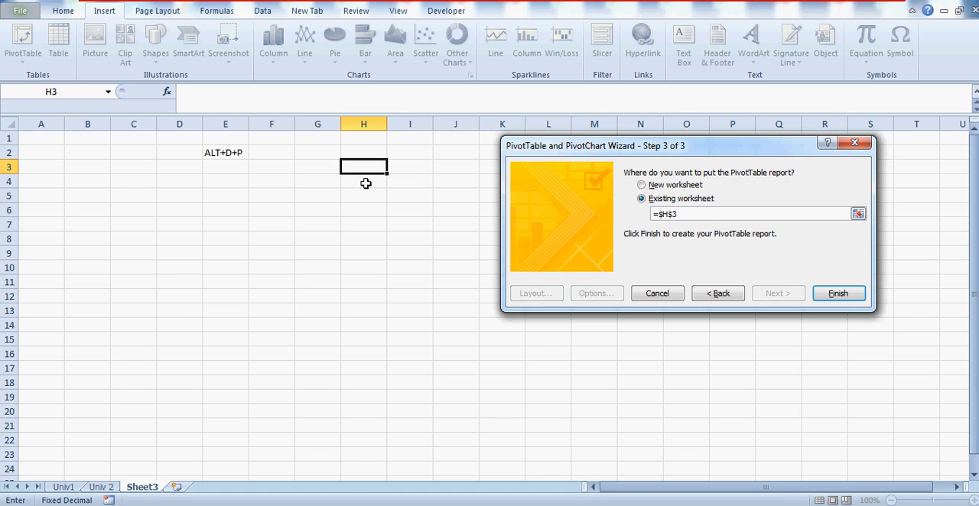
{"action": "left_click", "coordinate": [241, 226]}
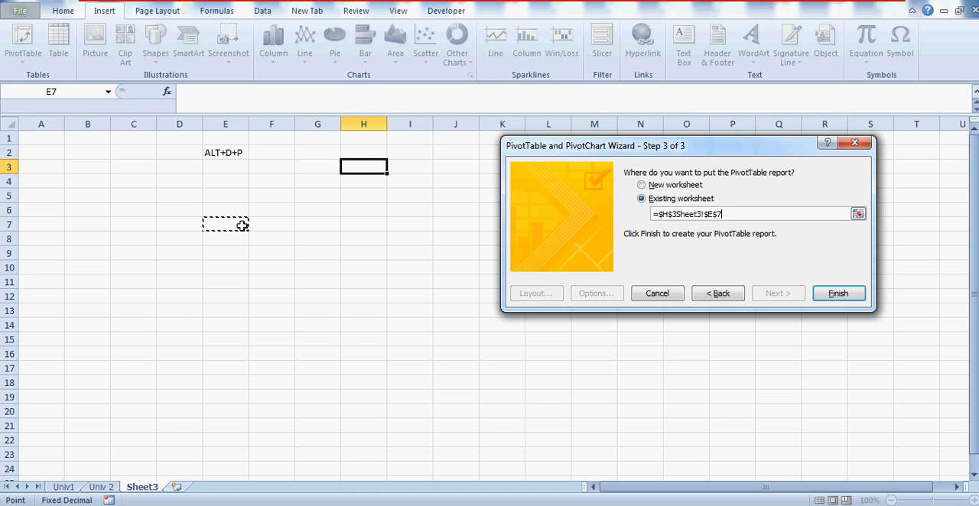
{"action": "left_click", "coordinate": [234, 267]}
{"action": "left_click", "coordinate": [340, 237]}
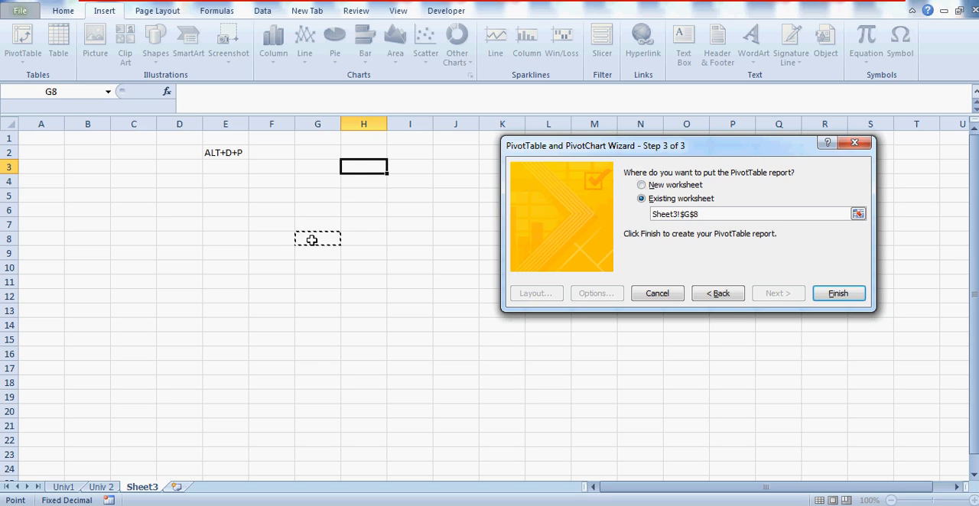
{"action": "left_click", "coordinate": [844, 295]}
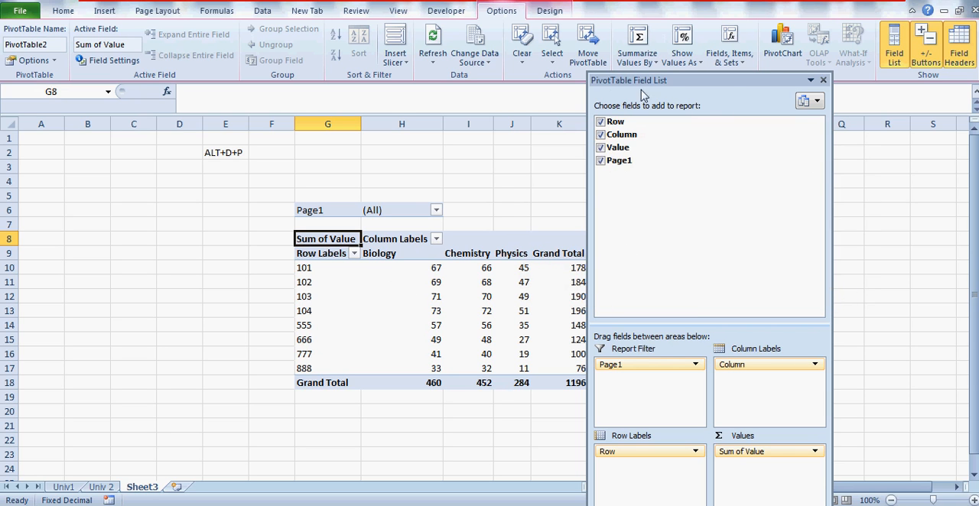
Step: Select the row label 101 in cell G10 and close the PivotTable Field List to clear the view of the report
{"action": "left_click_drag", "start_coordinate": [674, 80], "coordinate": [691, 36]}
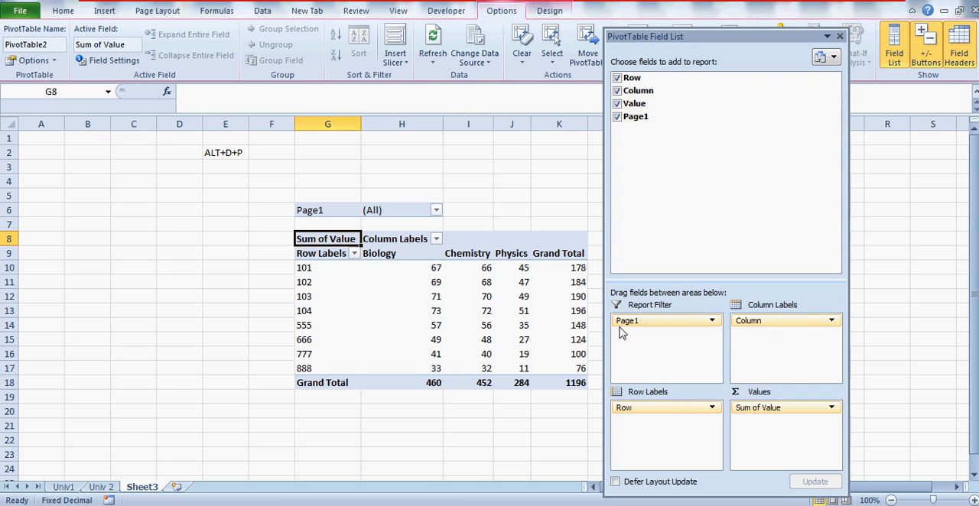
{"action": "left_click", "coordinate": [320, 267]}
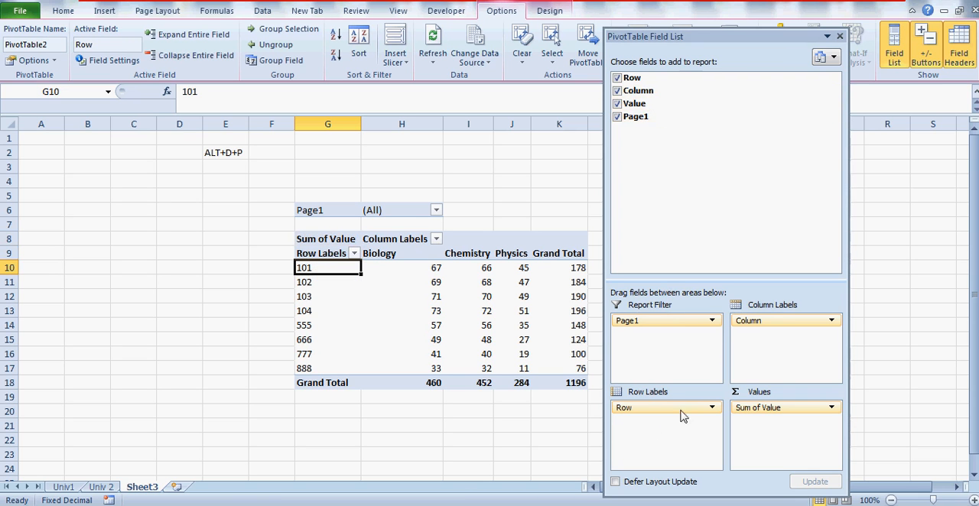
{"action": "left_click", "coordinate": [839, 37]}
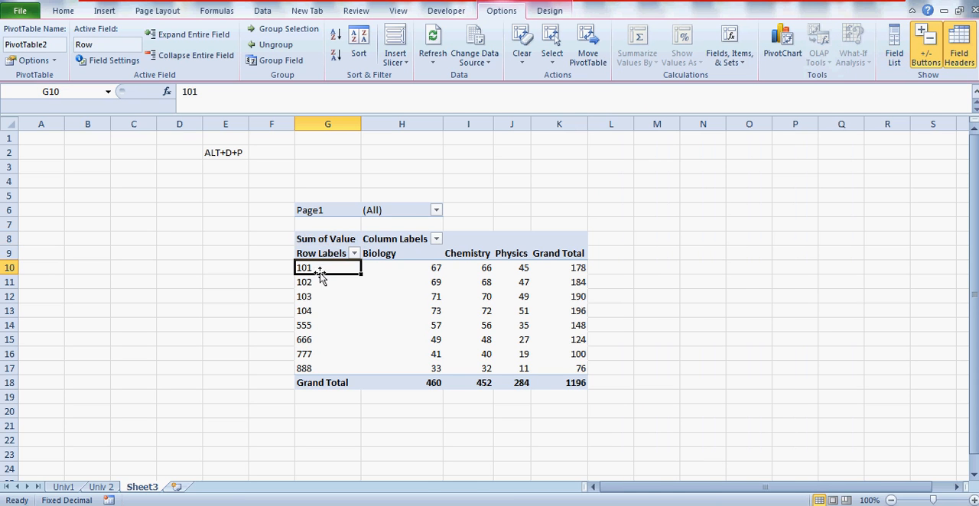
Step: Examine the row labels and the subject column headings of the consolidated pivot report on Sheet3
{"action": "left_click", "coordinate": [301, 296]}
{"action": "left_click", "coordinate": [301, 268]}
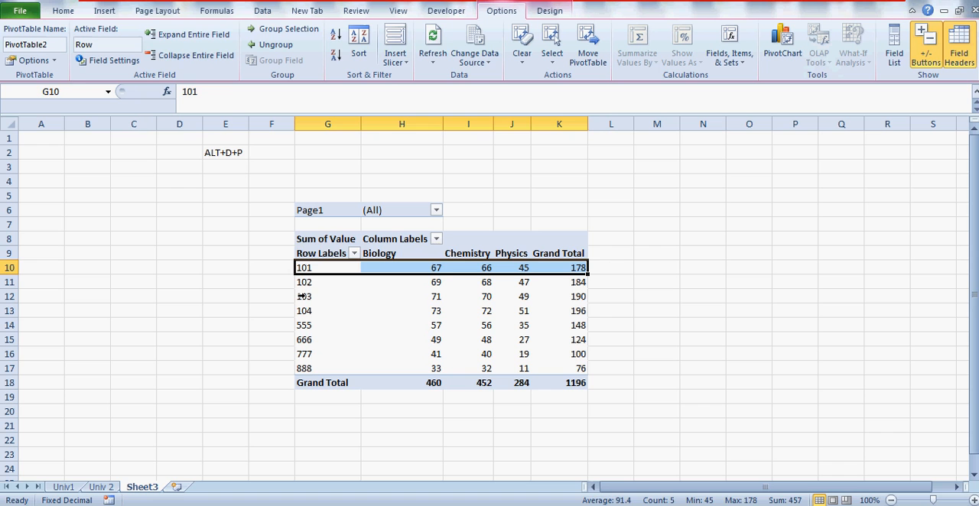
{"action": "left_click", "coordinate": [315, 254]}
{"action": "key", "text": "Right"}
{"action": "key", "text": "Right"}
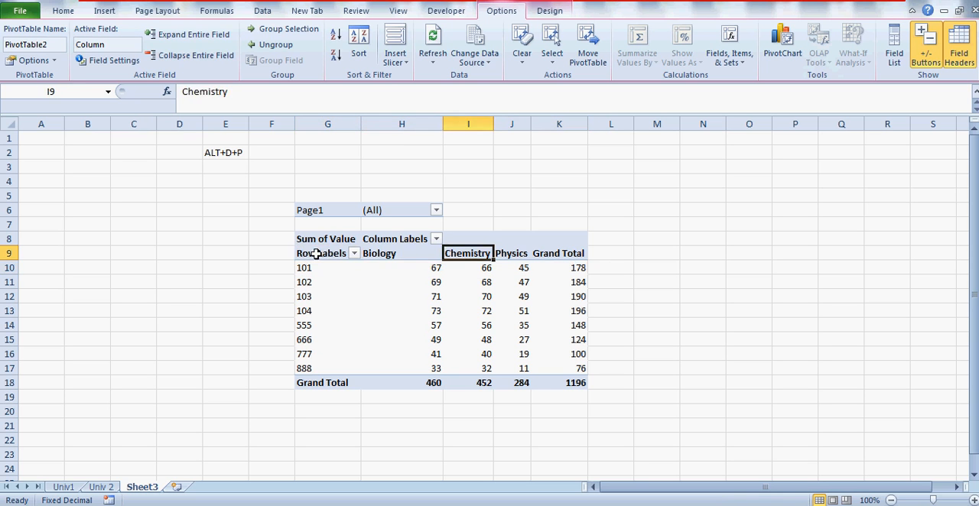
{"action": "key", "text": "Left"}
{"action": "key", "text": "Left"}
{"action": "key", "text": "Left"}
{"action": "key", "text": "Right"}
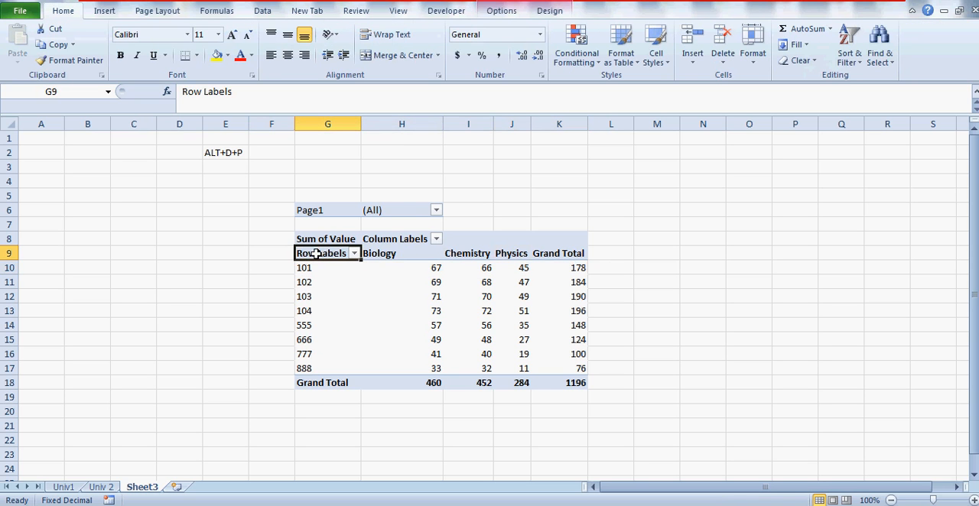
{"action": "left_click", "coordinate": [306, 269]}
{"action": "left_click", "coordinate": [302, 300]}
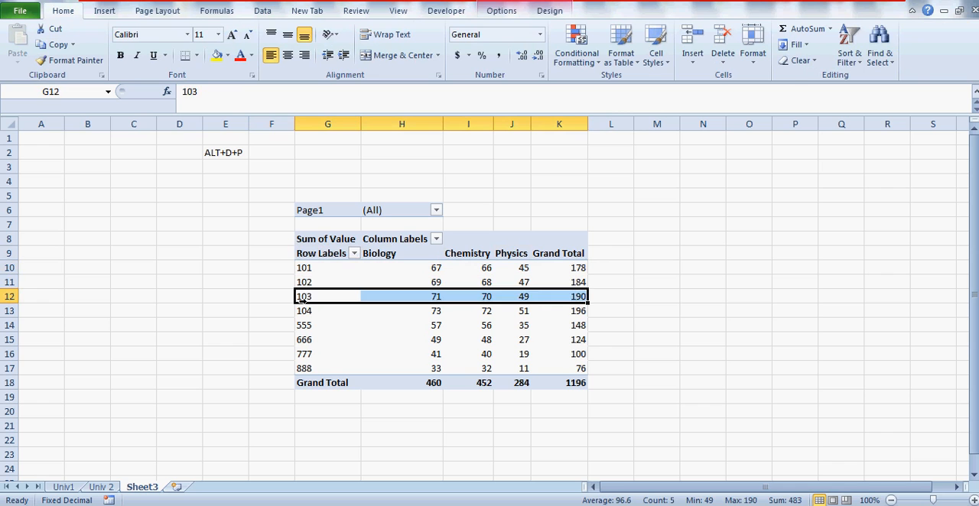
{"action": "left_click", "coordinate": [305, 325]}
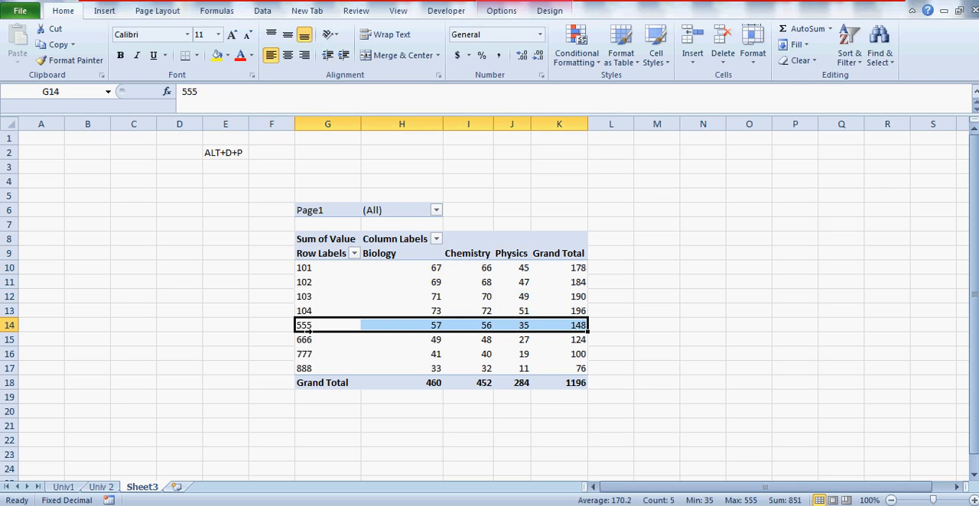
{"action": "left_click", "coordinate": [317, 272]}
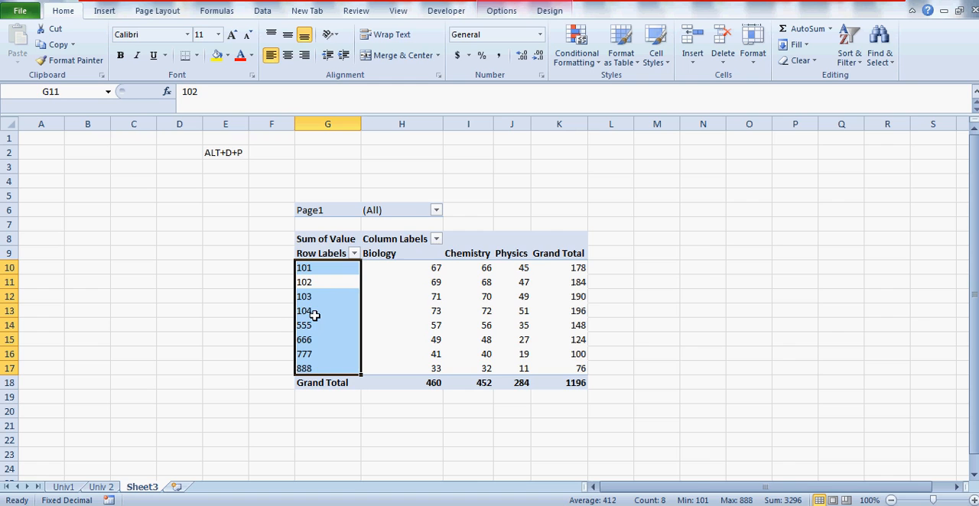
Step: Check the source Empid values and marks on the Univ1 sheet and the Empid values on the Univ 2 sheet
{"action": "left_click", "coordinate": [64, 487]}
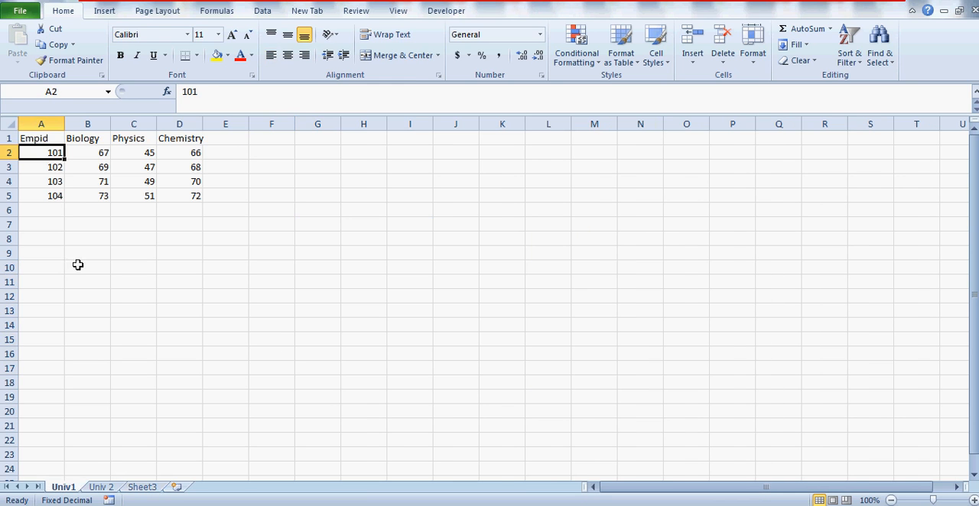
{"action": "key", "text": "ctrl+shift+Down"}
{"action": "key", "text": "Right"}
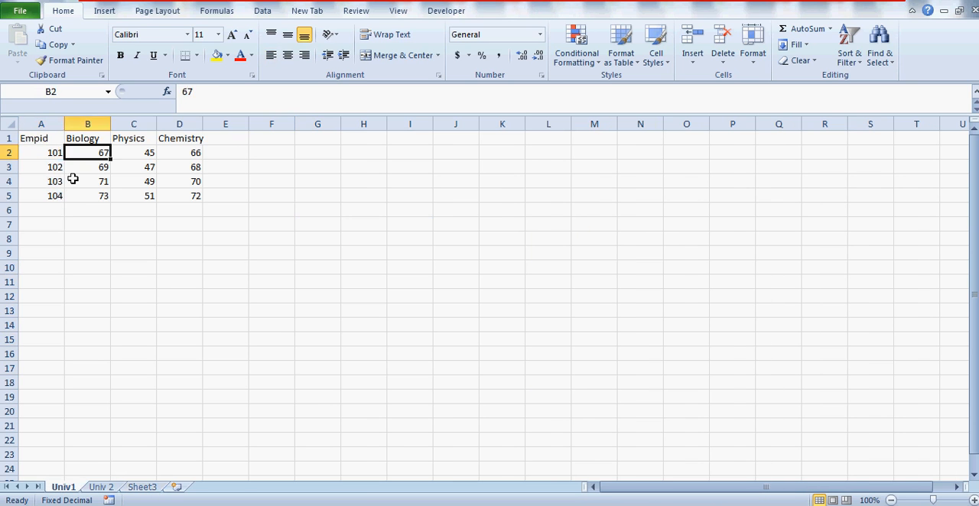
{"action": "key", "text": "Right"}
{"action": "key", "text": "Left"}
{"action": "key", "text": "ctrl+shift+Right"}
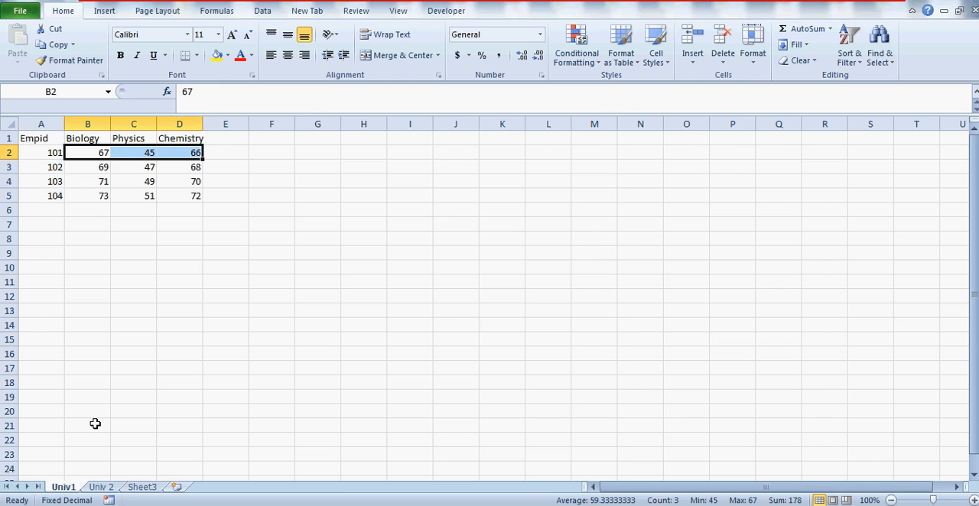
{"action": "left_click", "coordinate": [105, 489]}
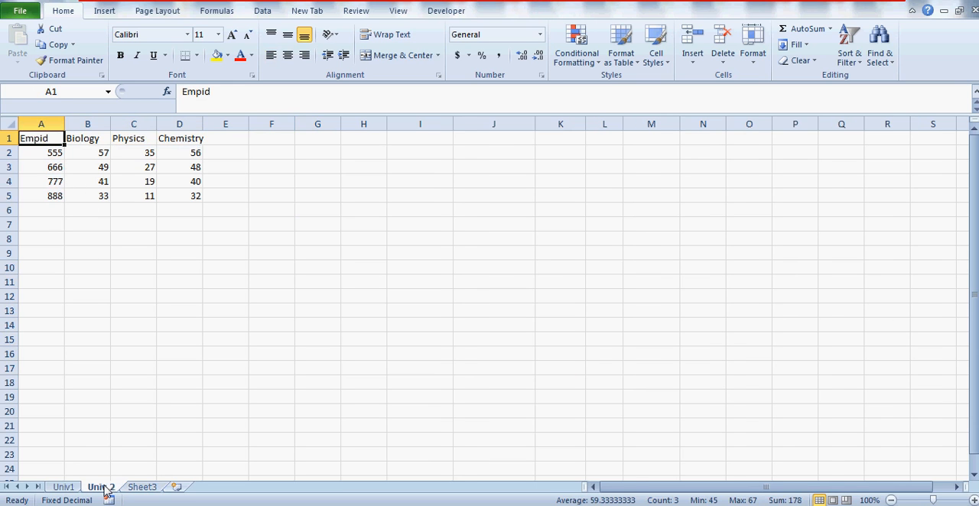
{"action": "left_click", "coordinate": [50, 150]}
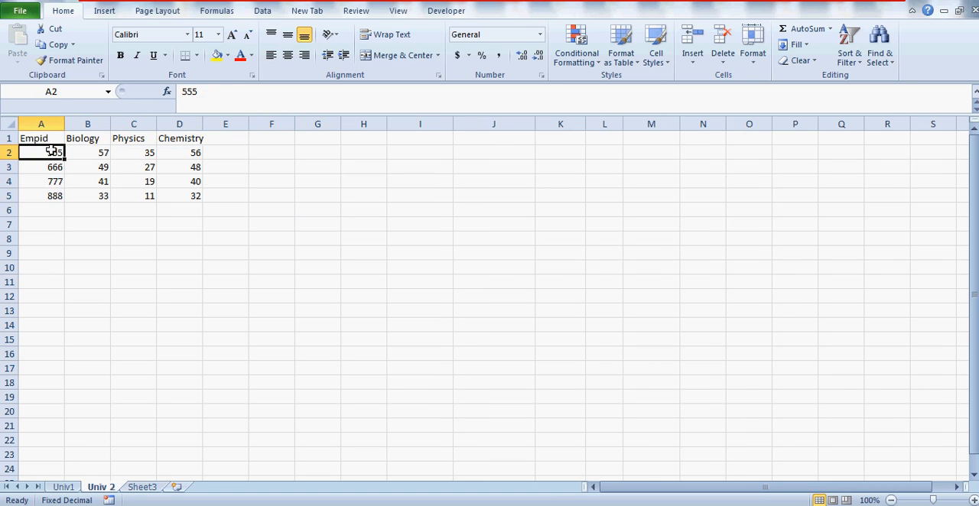
Step: Return to Sheet3 and go through the Empid row labels of the combined report, ending on 101 in cell G10
{"action": "left_click", "coordinate": [143, 488]}
{"action": "left_click", "coordinate": [305, 342]}
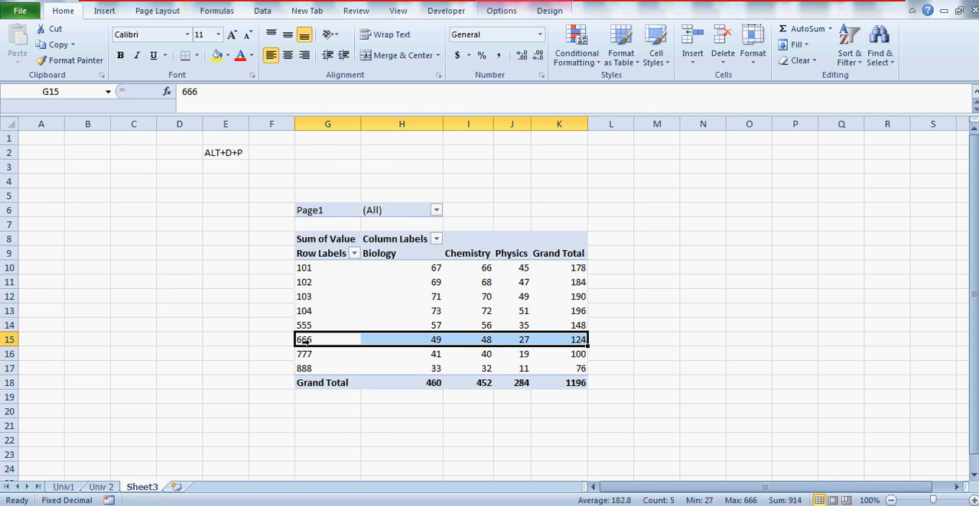
{"action": "key", "text": "Up"}
{"action": "key", "text": "Up"}
{"action": "left_click", "coordinate": [275, 299]}
{"action": "key", "text": "Up"}
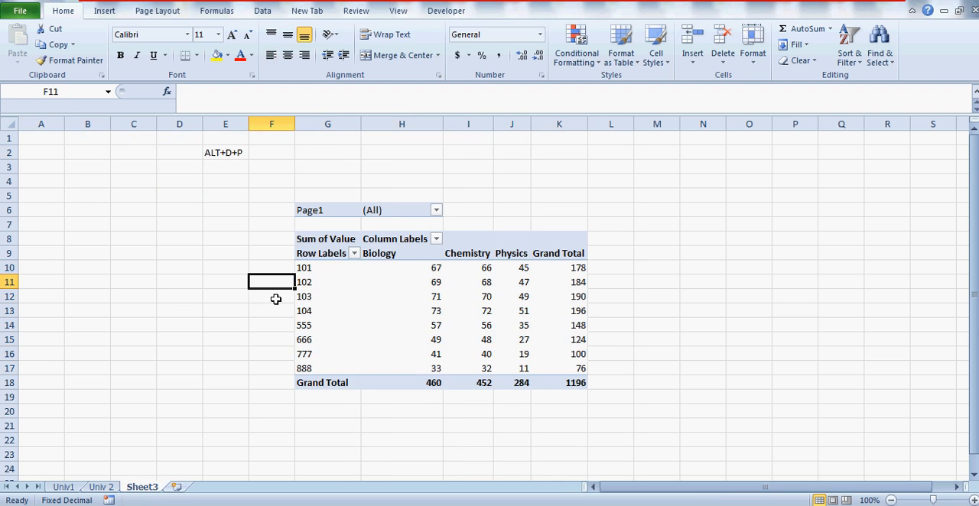
{"action": "key", "text": "Right"}
{"action": "key", "text": "Up"}
{"action": "key", "text": "Down"}
{"action": "key", "text": "Up"}
{"action": "key", "text": "Down"}
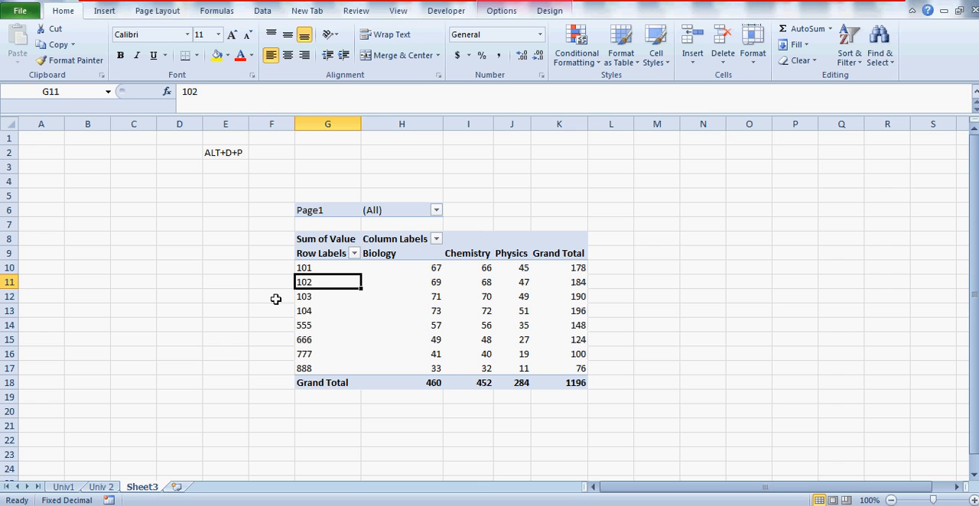
{"action": "left_click", "coordinate": [335, 310]}
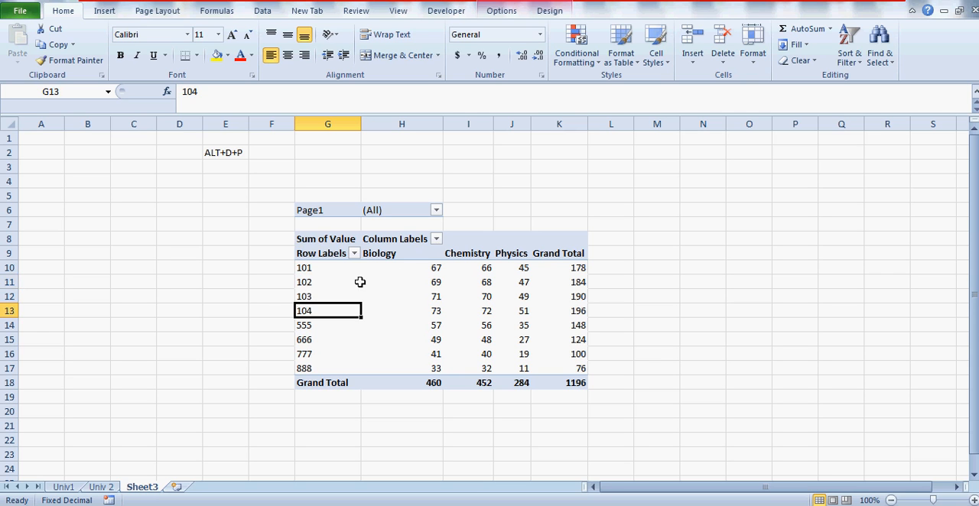
{"action": "left_click", "coordinate": [334, 268]}
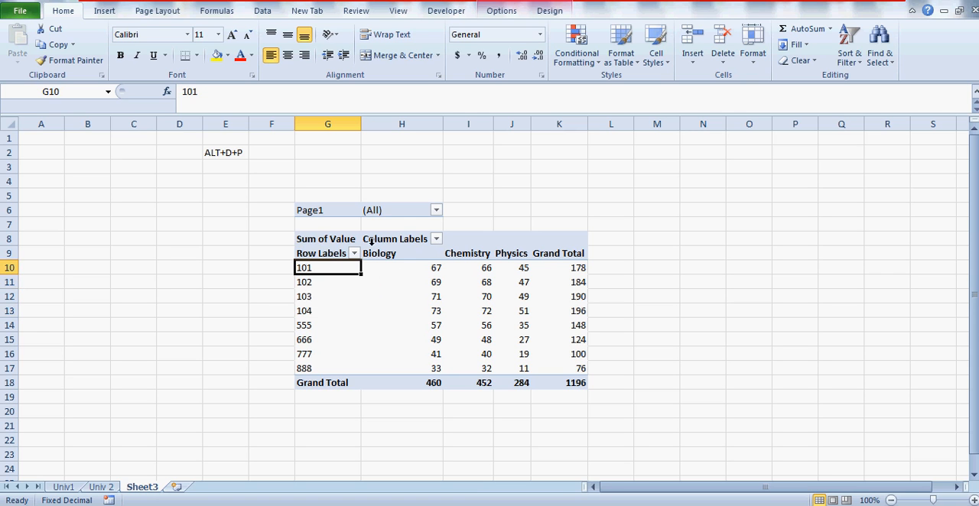
Step: Filter the pivot report's Page1 field to UniversityA and compare the rows with the Univ 2 sheet
{"action": "left_click", "coordinate": [436, 211]}
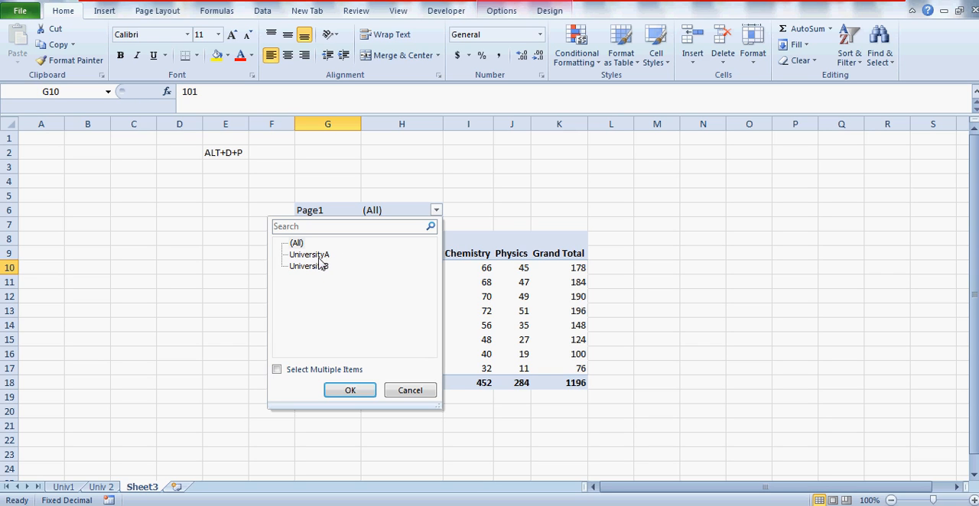
{"action": "left_click", "coordinate": [298, 244]}
{"action": "left_click", "coordinate": [309, 255]}
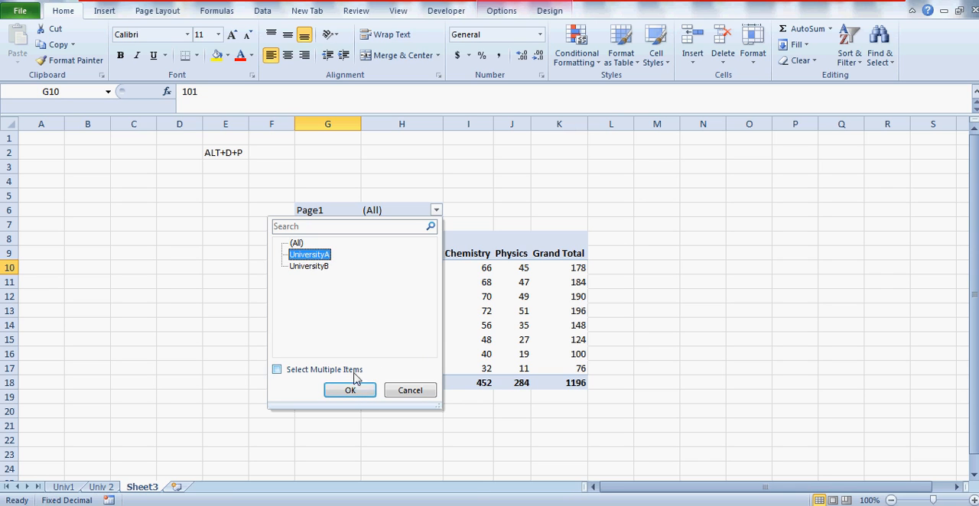
{"action": "left_click", "coordinate": [357, 395]}
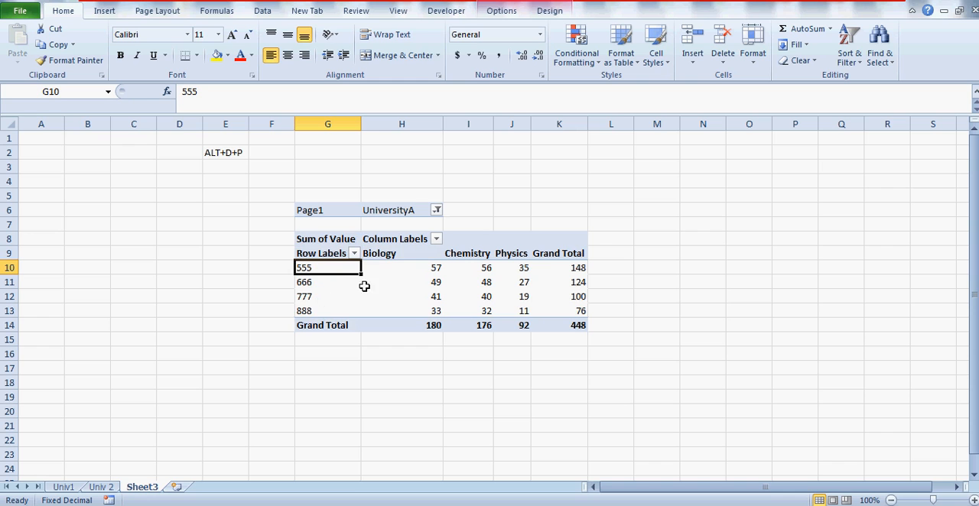
{"action": "left_click", "coordinate": [101, 487]}
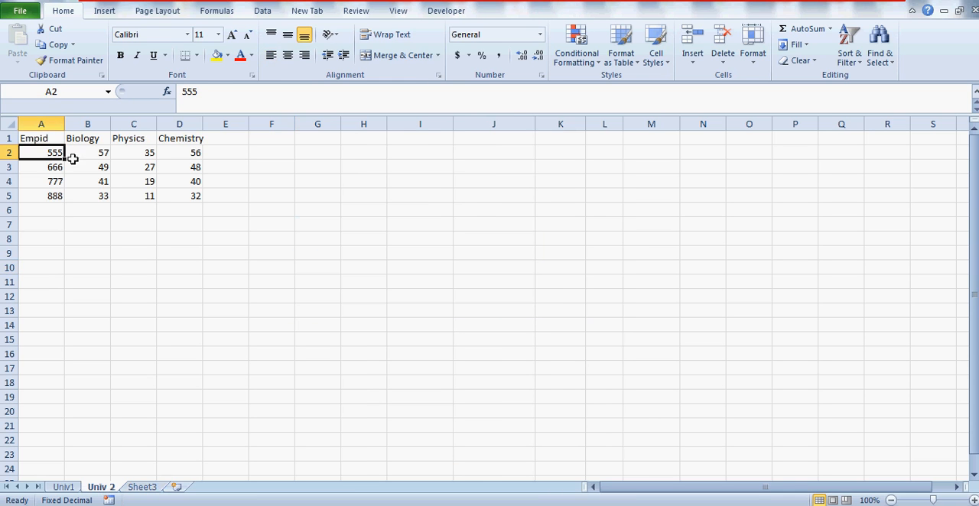
{"action": "left_click", "coordinate": [142, 487]}
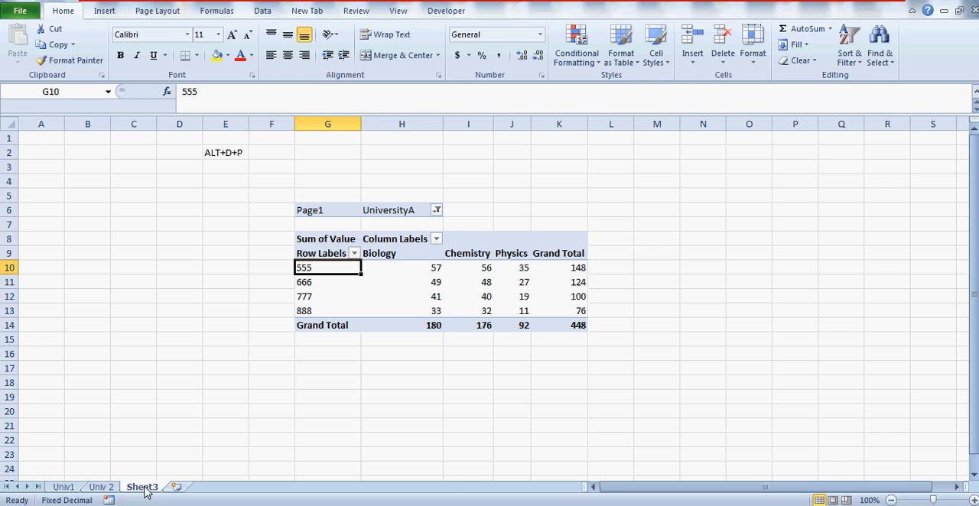
Step: Set the pivot report's Page1 filter to UniversityB
{"action": "left_click", "coordinate": [436, 211]}
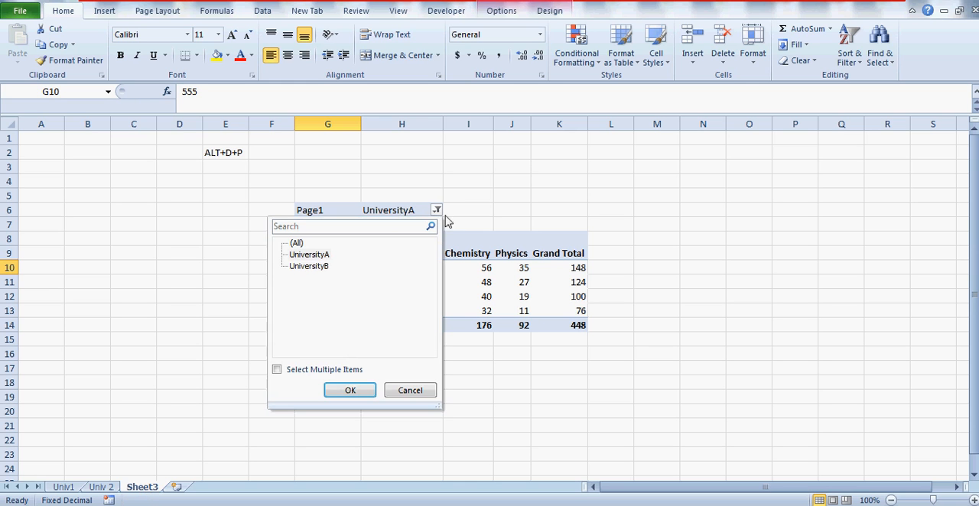
{"action": "left_click", "coordinate": [306, 268]}
{"action": "left_click", "coordinate": [353, 391]}
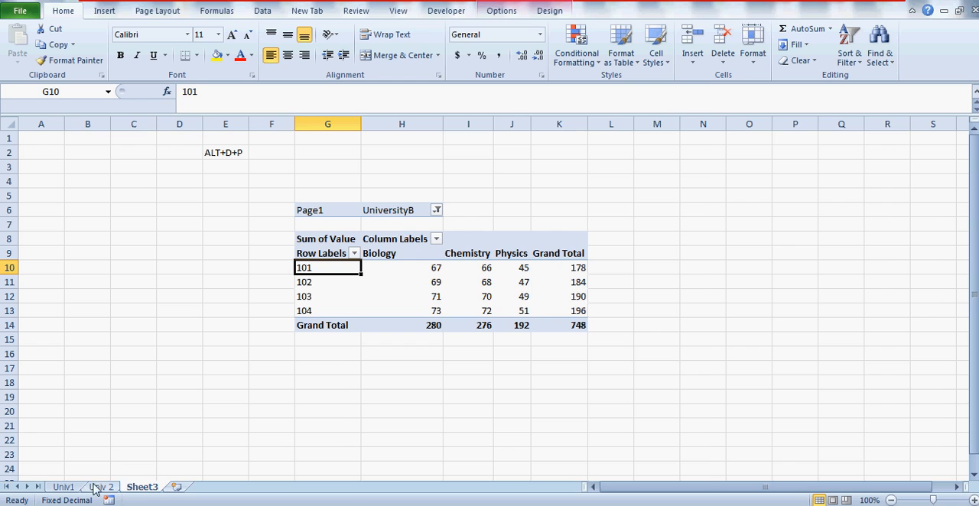
Step: Check the source data on the Univ1 sheet by selecting the range A1:D5
{"action": "left_click", "coordinate": [65, 489]}
{"action": "key", "text": "Up"}
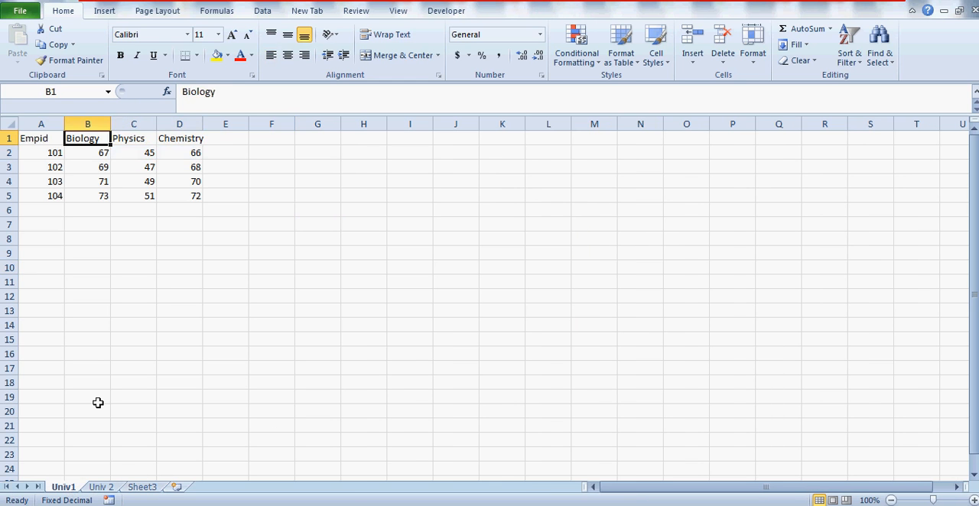
{"action": "key", "text": "Left"}
{"action": "key", "text": "shift+Right"}
{"action": "key", "text": "shift+Right"}
{"action": "key", "text": "shift+Right"}
{"action": "key", "text": "shift+Down"}
{"action": "key", "text": "shift+Down"}
{"action": "key", "text": "shift+Down"}
{"action": "key", "text": "shift+Down"}
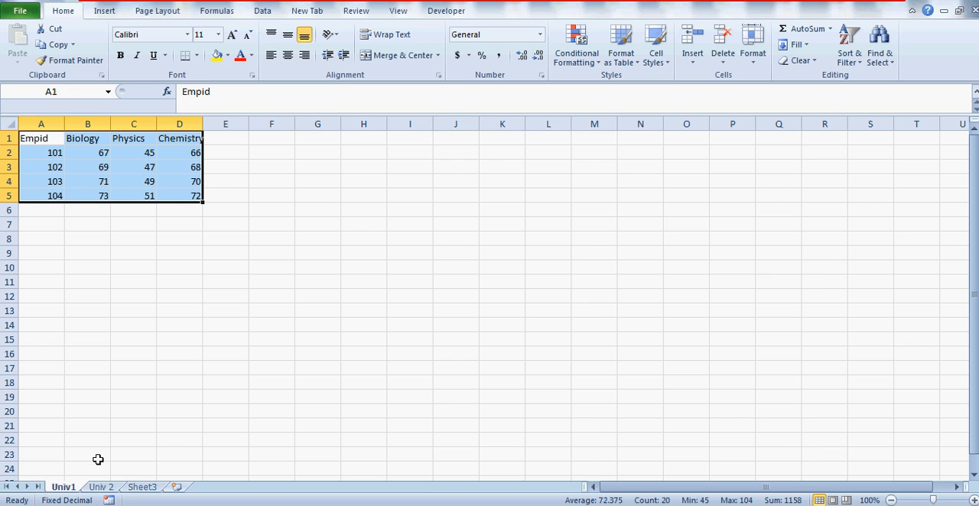
Step: Copy the range A1:D5 from the Univ 2 sheet and paste it below the Univ1 data at cell A6
{"action": "left_click", "coordinate": [106, 490]}
{"action": "key", "text": "Up"}
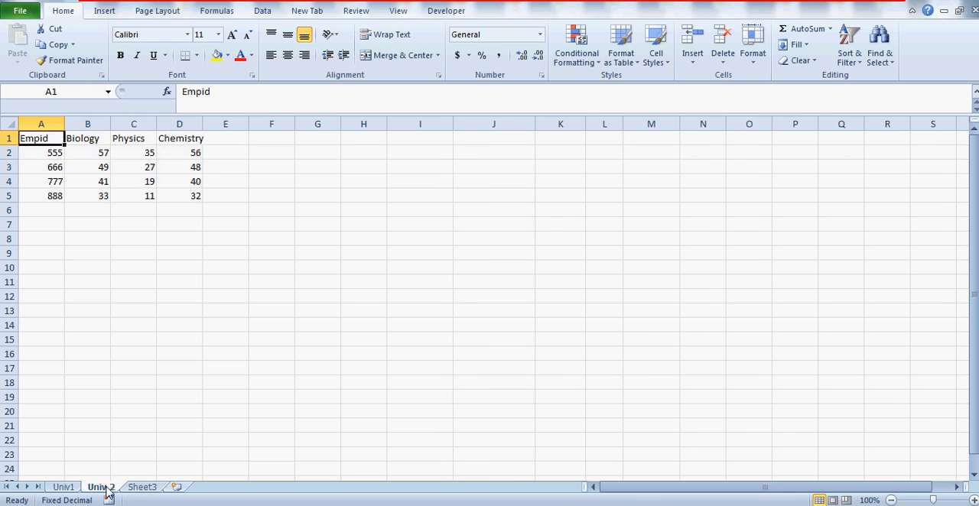
{"action": "key", "text": "shift+Right"}
{"action": "key", "text": "shift+Right"}
{"action": "key", "text": "shift+Right"}
{"action": "key", "text": "shift+Down"}
{"action": "key", "text": "shift+Down"}
{"action": "key", "text": "shift+Down"}
{"action": "key", "text": "shift+Down"}
{"action": "key", "text": "ctrl+c"}
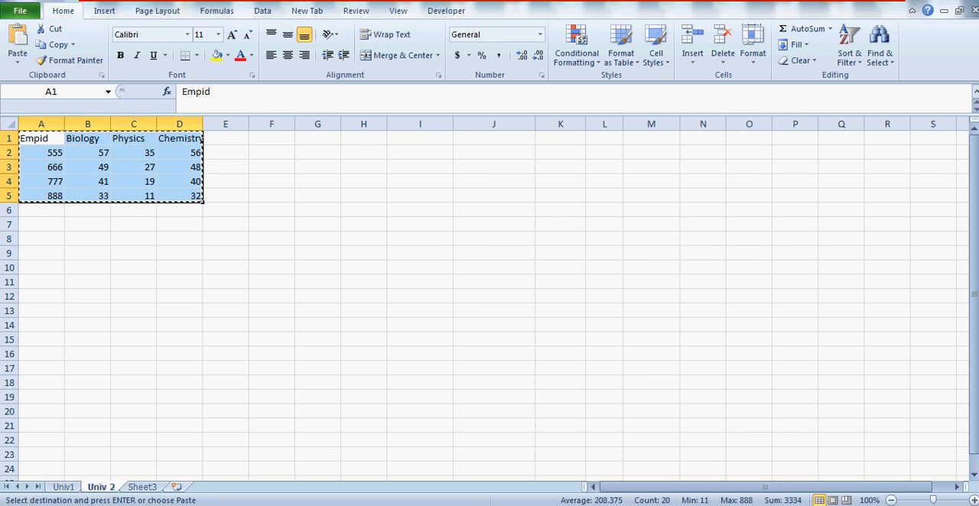
{"action": "left_click", "coordinate": [64, 487]}
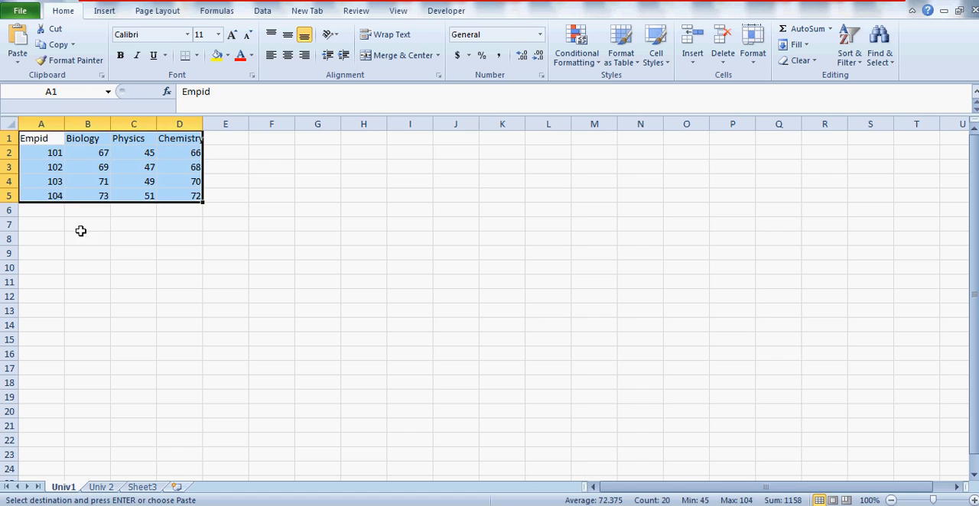
{"action": "left_click", "coordinate": [47, 206]}
{"action": "key", "text": "ctrl+v"}
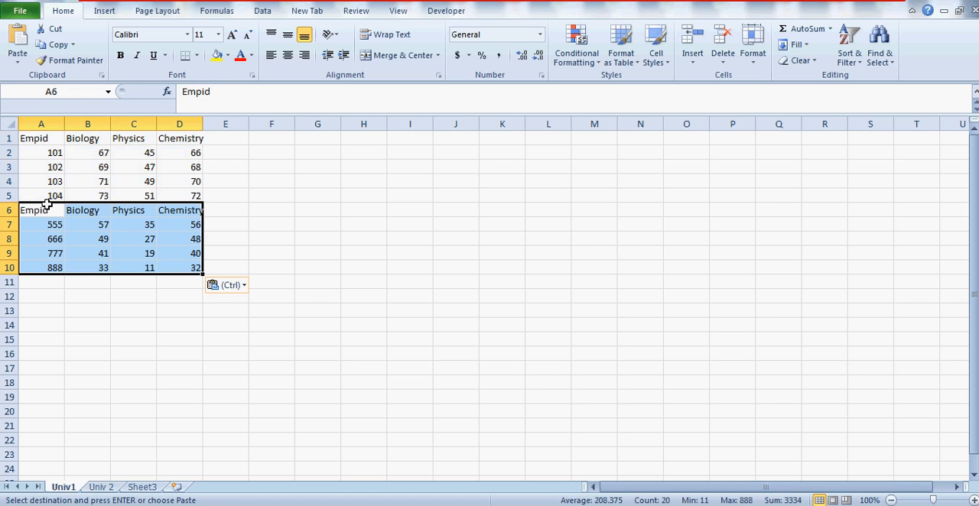
Step: Delete the pasted rows 6 to 10 from the Univ1 sheet and clear the row selection
{"action": "left_click", "coordinate": [9, 210]}
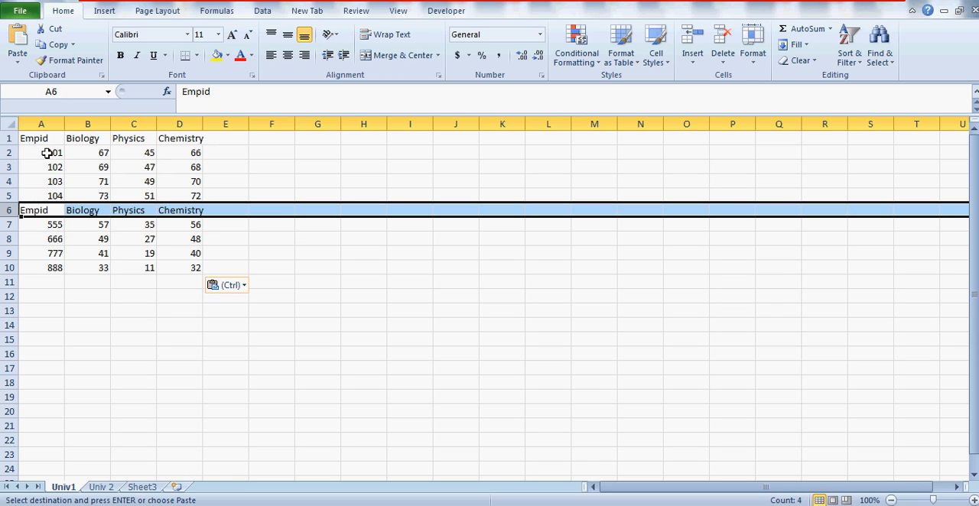
{"action": "key", "text": "shift+Down"}
{"action": "key", "text": "shift+Down"}
{"action": "key", "text": "shift+Down"}
{"action": "key", "text": "shift+Down"}
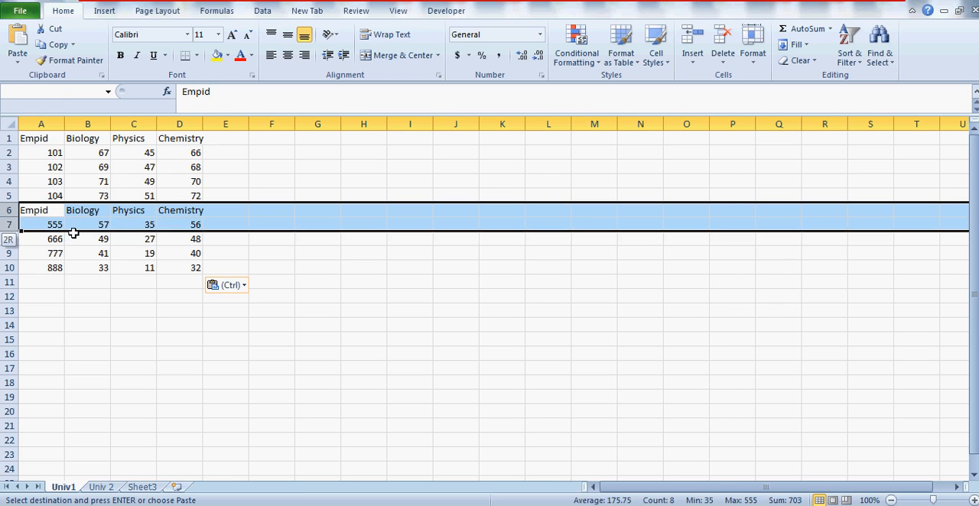
{"action": "key", "text": "alt+e"}
{"action": "key", "text": "d"}
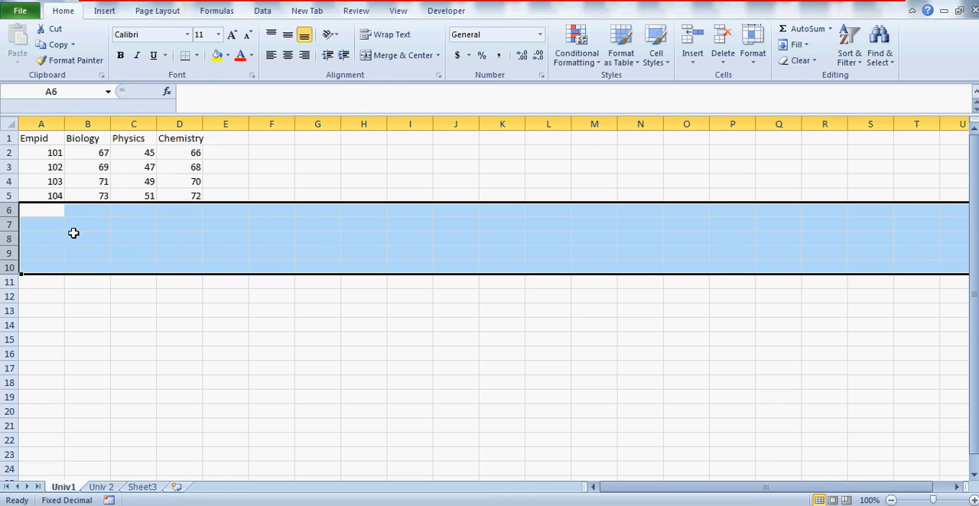
{"action": "left_click", "coordinate": [91, 224]}
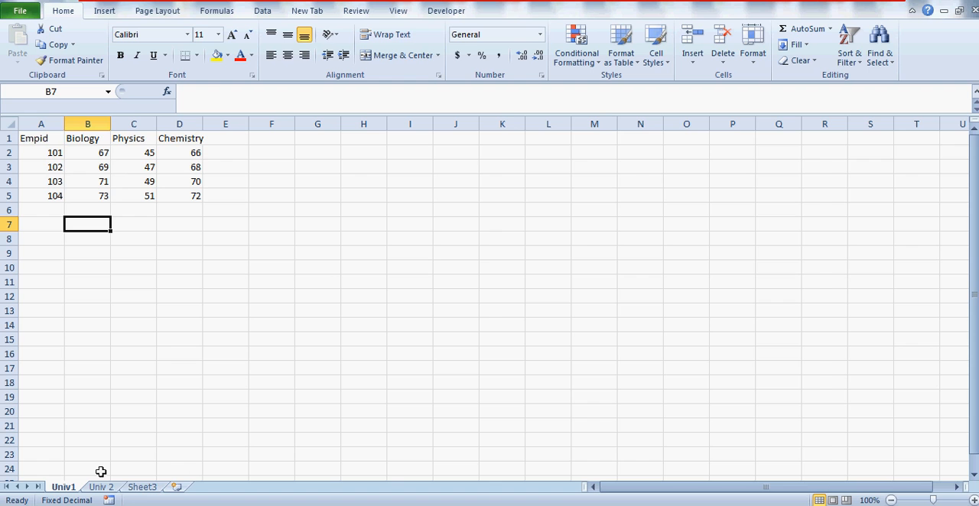
Step: Return to the pivot report on Sheet3 and select the Row Labels heading in cell G9
{"action": "left_click", "coordinate": [141, 487]}
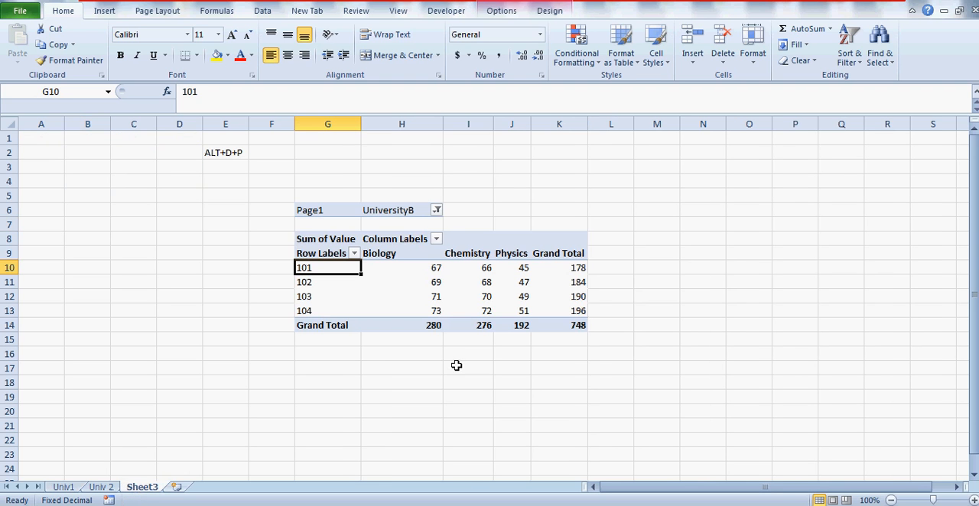
{"action": "left_click", "coordinate": [326, 253]}
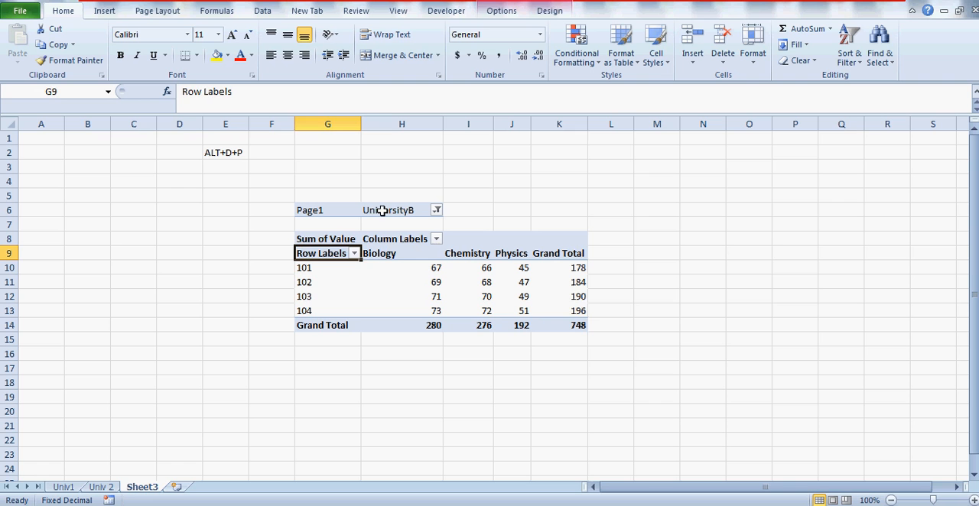
{"action": "left_click", "coordinate": [591, 155]}
{"action": "key", "text": "alt+d+p"}
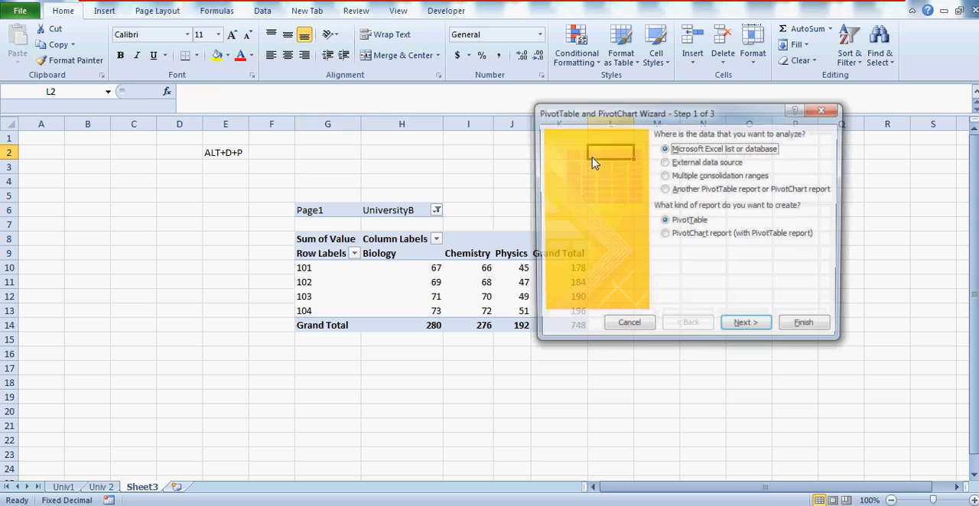
{"action": "left_click", "coordinate": [673, 176]}
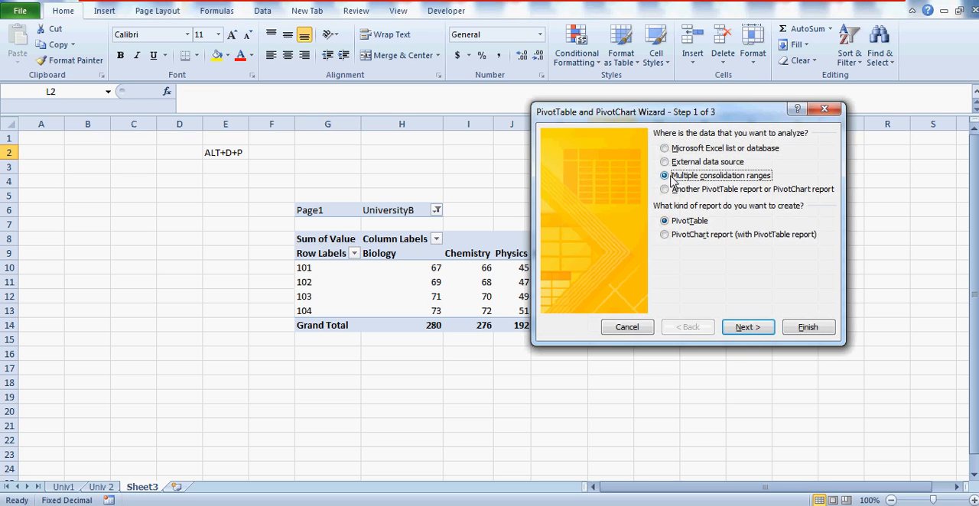
{"action": "left_click", "coordinate": [748, 327]}
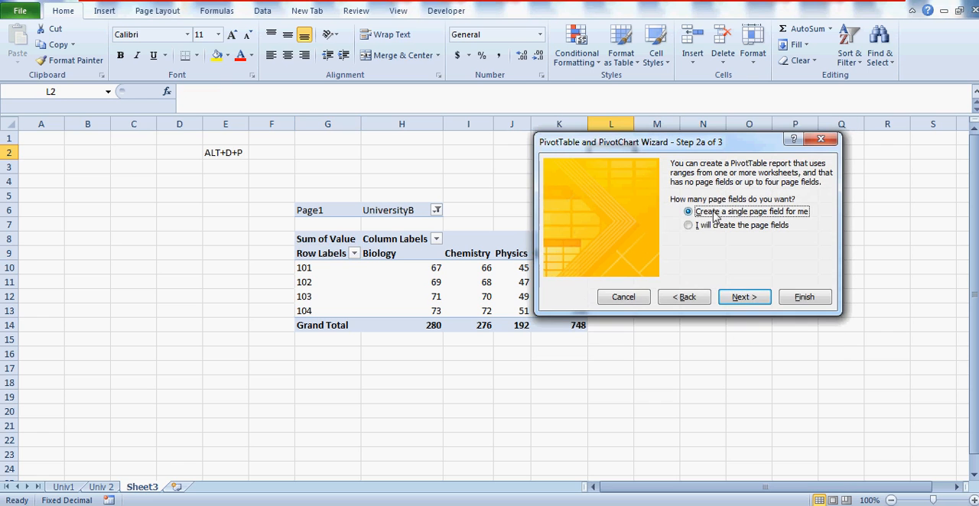
{"action": "left_click", "coordinate": [687, 226]}
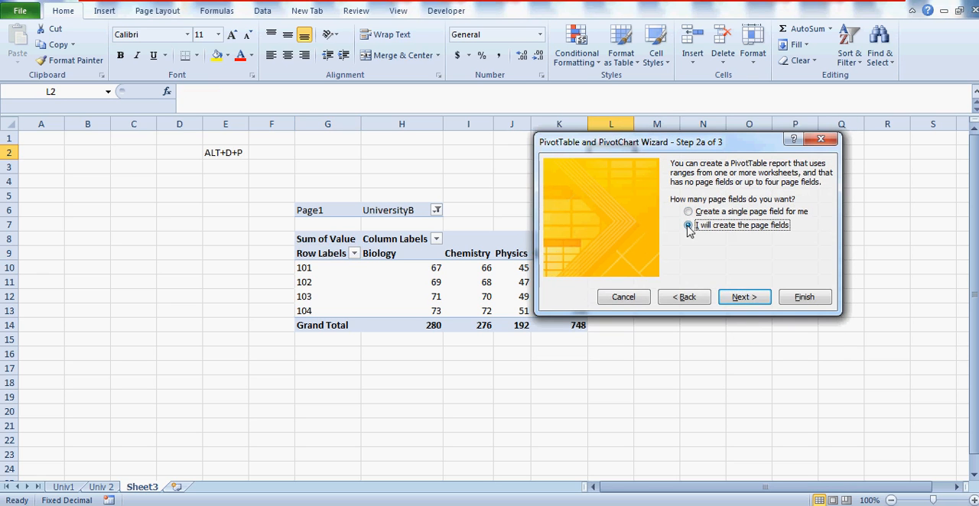
{"action": "left_click", "coordinate": [625, 296]}
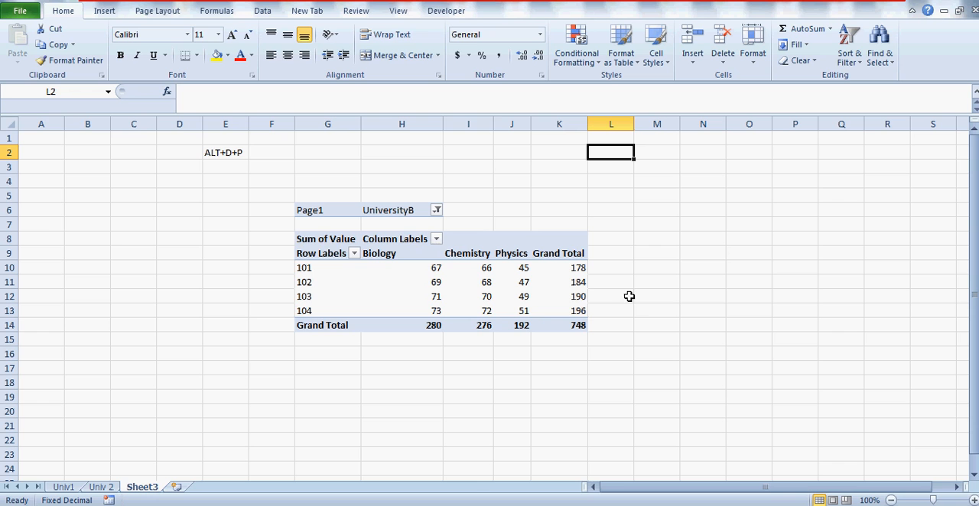
Step: Rename the pivot table's Row Labels heading in cell G9 to EMPID
{"action": "left_click", "coordinate": [322, 255]}
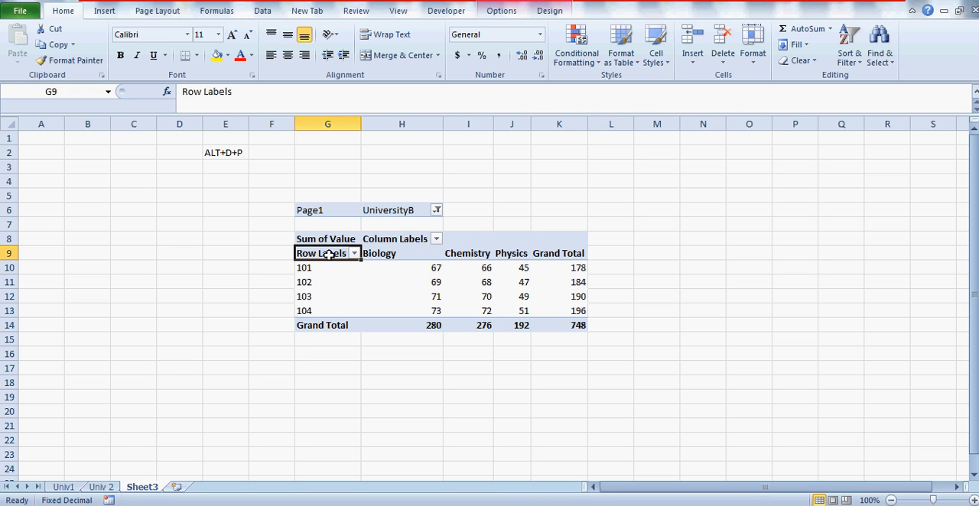
{"action": "left_click", "coordinate": [247, 92]}
{"action": "key", "text": "BackSpace"}
{"action": "key", "text": "BackSpace"}
{"action": "key", "text": "BackSpace"}
{"action": "key", "text": "BackSpace"}
{"action": "key", "text": "BackSpace"}
{"action": "key", "text": "BackSpace"}
{"action": "key", "text": "BackSpace"}
{"action": "key", "text": "BackSpace"}
{"action": "key", "text": "BackSpace"}
{"action": "key", "text": "BackSpace"}
{"action": "type", "text": "EMPID"}
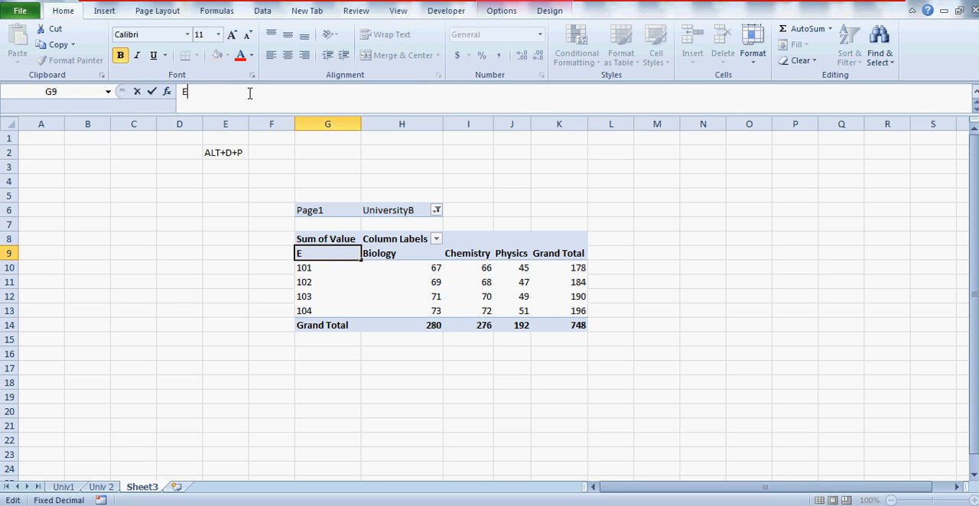
{"action": "left_click", "coordinate": [264, 382]}
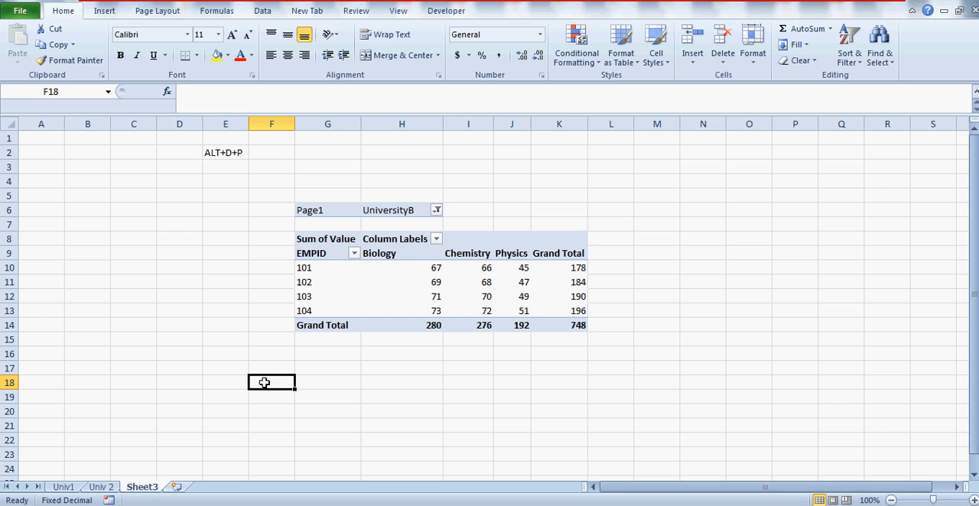
Step: Hide row 8, which holds the Sum of Value and Column Labels headings of the pivot table
{"action": "left_click", "coordinate": [367, 237]}
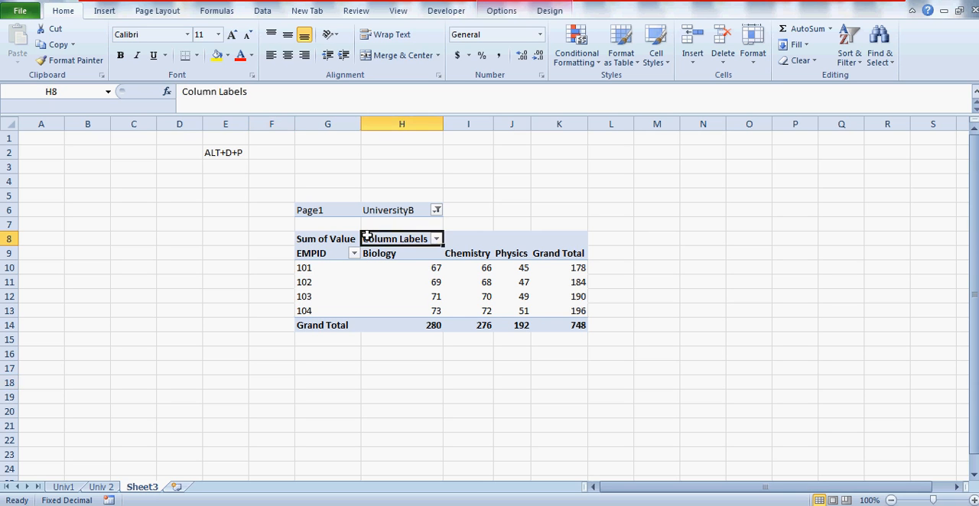
{"action": "key", "text": "Left"}
{"action": "key", "text": "shift+space"}
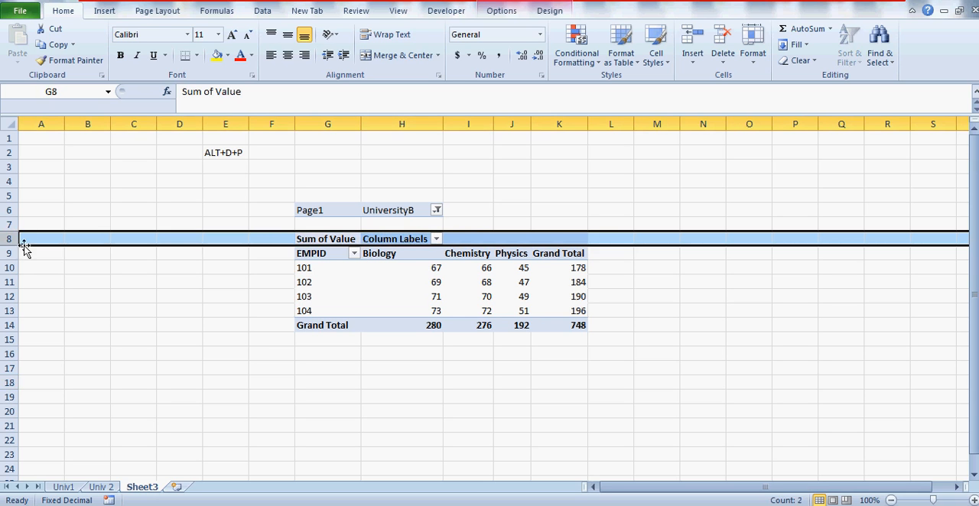
{"action": "right_click", "coordinate": [14, 240]}
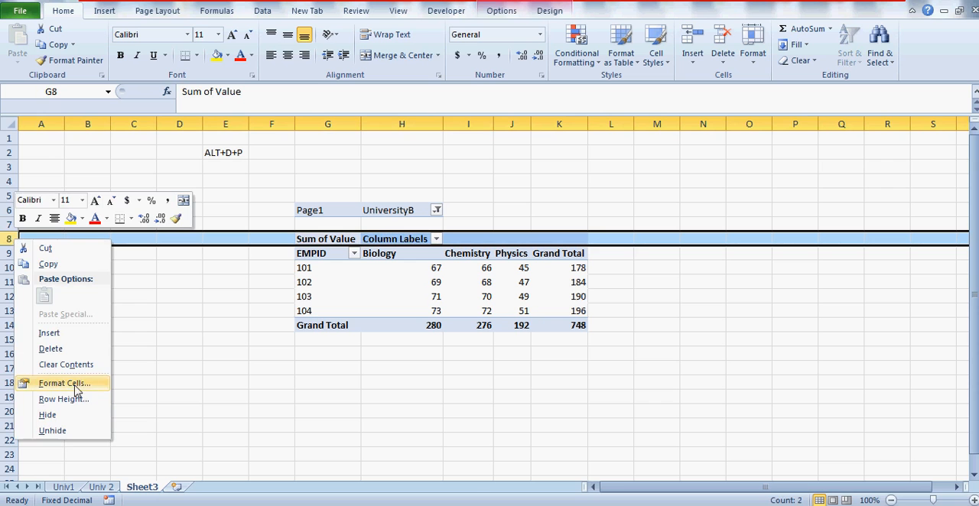
{"action": "left_click", "coordinate": [67, 415]}
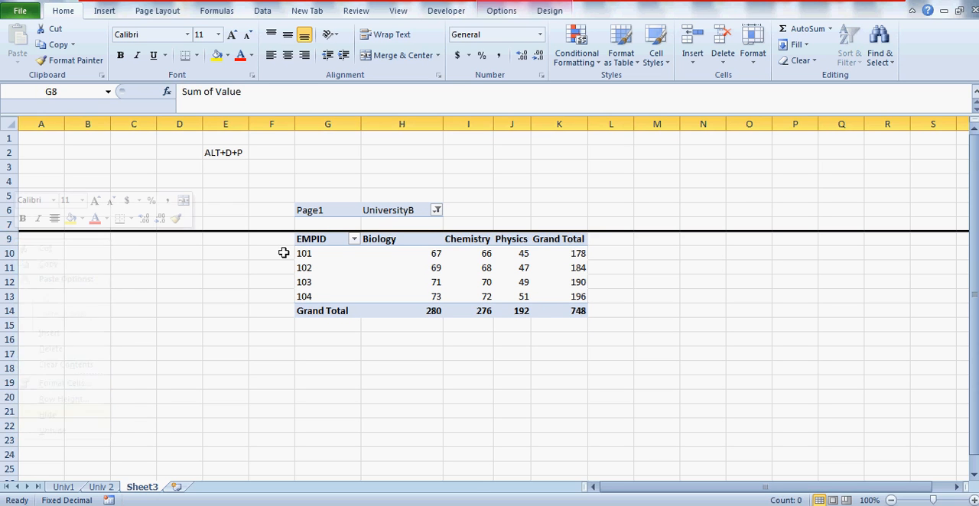
Step: Rename the Page1 filter label in cell G6 to DROPDOWN
{"action": "left_click", "coordinate": [336, 222]}
{"action": "key", "text": "Up"}
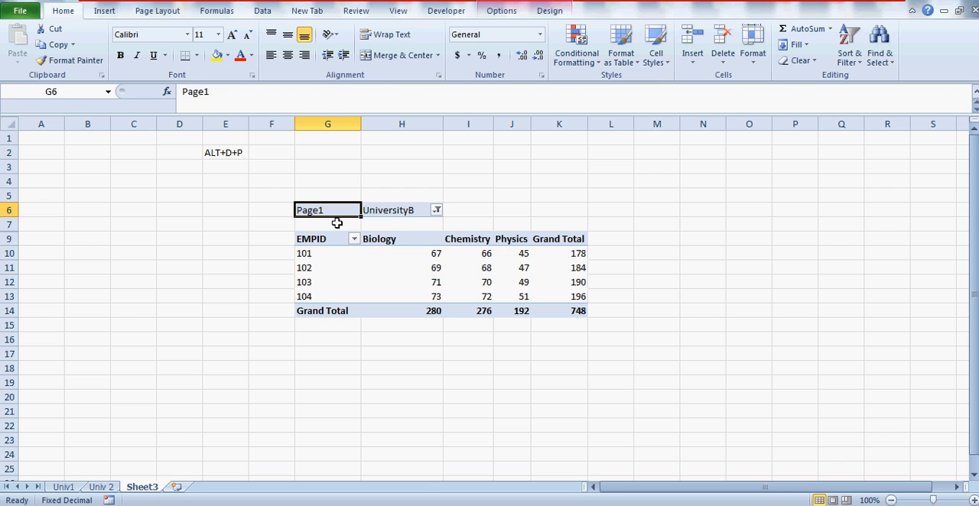
{"action": "mouse_move", "coordinate": [336, 223]}
{"action": "left_mouse_down"}
{"action": "mouse_move", "coordinate": [323, 181]}
{"action": "mouse_move", "coordinate": [330, 210]}
{"action": "left_mouse_up"}
{"action": "left_click", "coordinate": [330, 210]}
{"action": "left_click", "coordinate": [221, 98]}
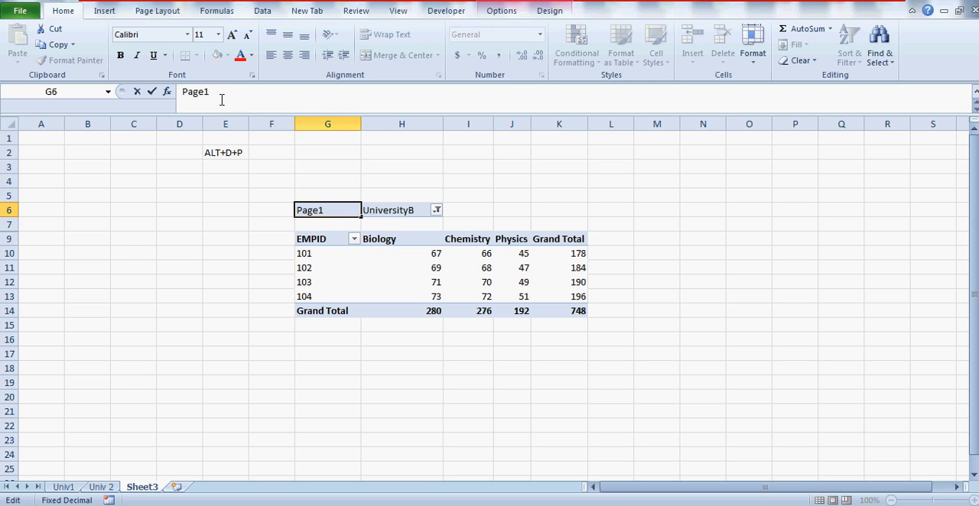
{"action": "key", "text": "BackSpace"}
{"action": "key", "text": "BackSpace"}
{"action": "key", "text": "BackSpace"}
{"action": "key", "text": "BackSpace"}
{"action": "key", "text": "BackSpace"}
{"action": "type", "text": "DROPDOWN"}
{"action": "key", "text": "Return"}
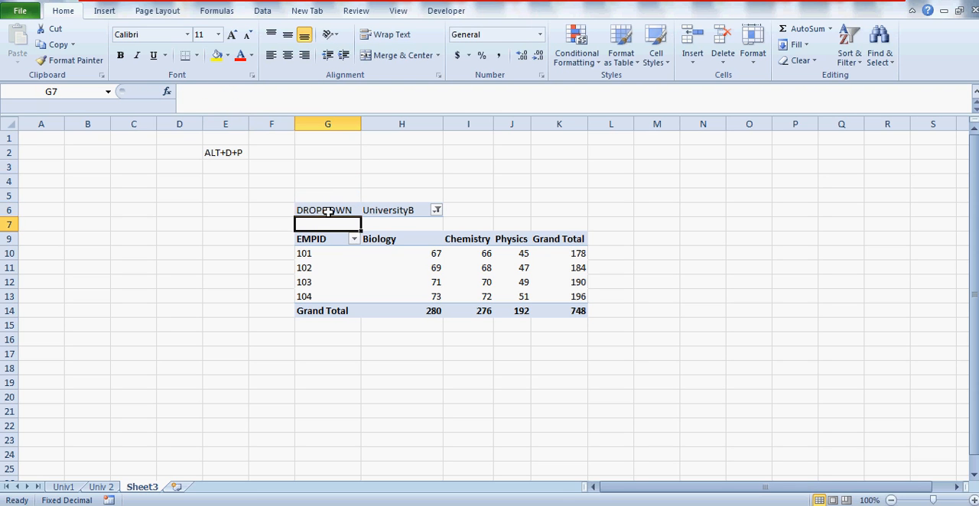
Step: Replace the pivot table's page field label in cell G6 with UNIVERSITY
{"action": "left_click", "coordinate": [324, 211]}
{"action": "left_click", "coordinate": [207, 91]}
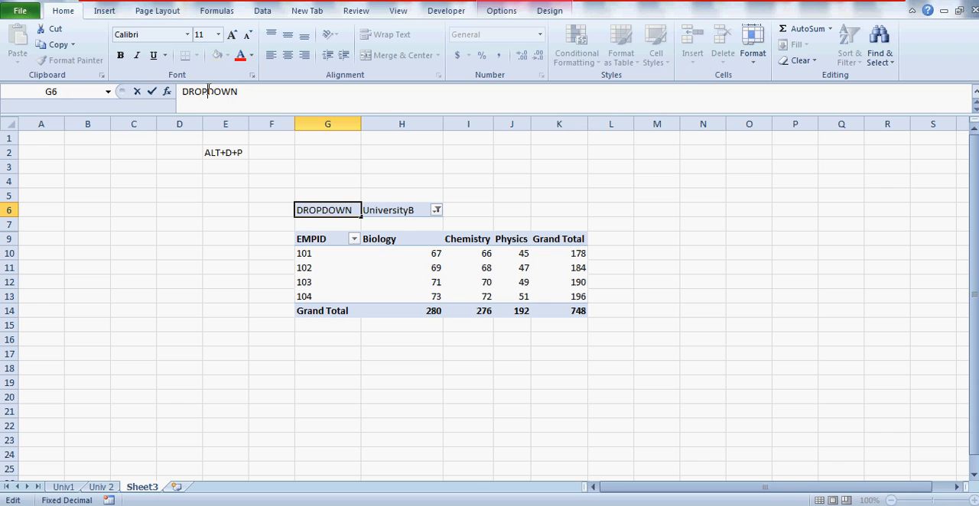
{"action": "key", "text": "Delete"}
{"action": "key", "text": "Delete"}
{"action": "key", "text": "Delete"}
{"action": "key", "text": "Delete"}
{"action": "key", "text": "BackSpace"}
{"action": "key", "text": "BackSpace"}
{"action": "key", "text": "BackSpace"}
{"action": "key", "text": "BackSpace"}
{"action": "type", "text": "UNIVE"}
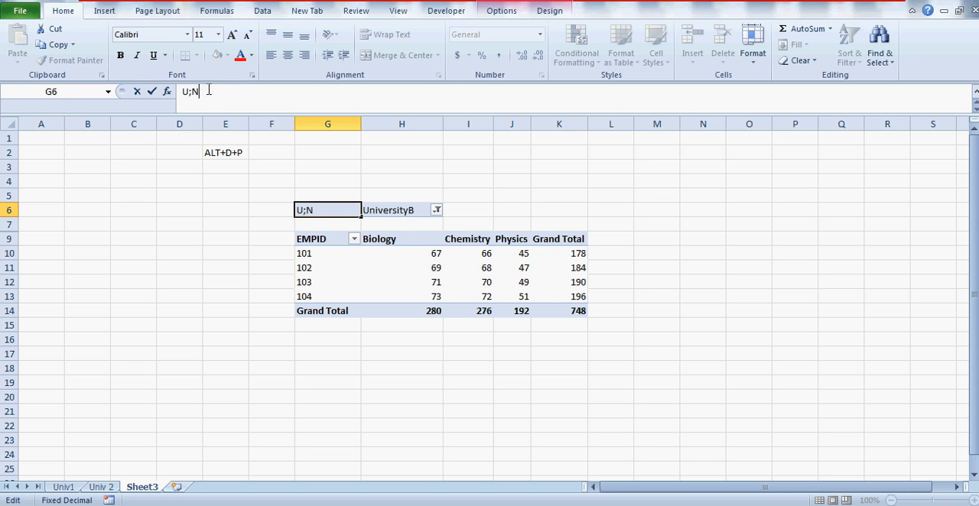
{"action": "type", "text": "RSI"}
{"action": "type", "text": "T"}
{"action": "key", "text": "BackSpace"}
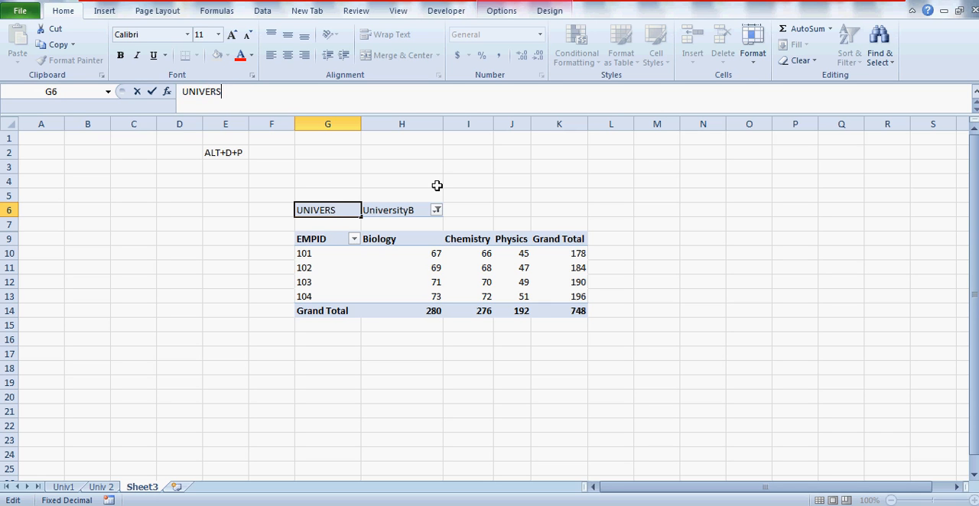
{"action": "type", "text": "ITY"}
{"action": "left_click", "coordinate": [196, 202]}
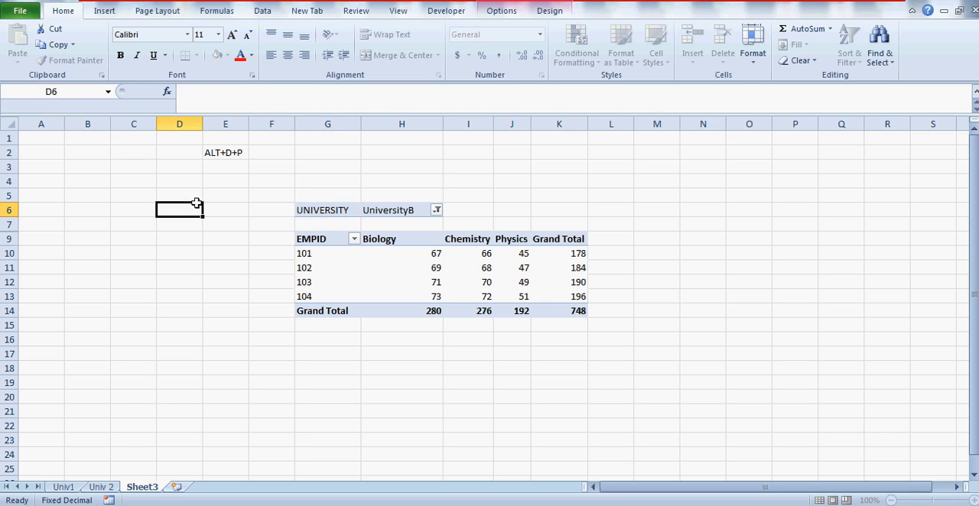
{"action": "left_click", "coordinate": [414, 210]}
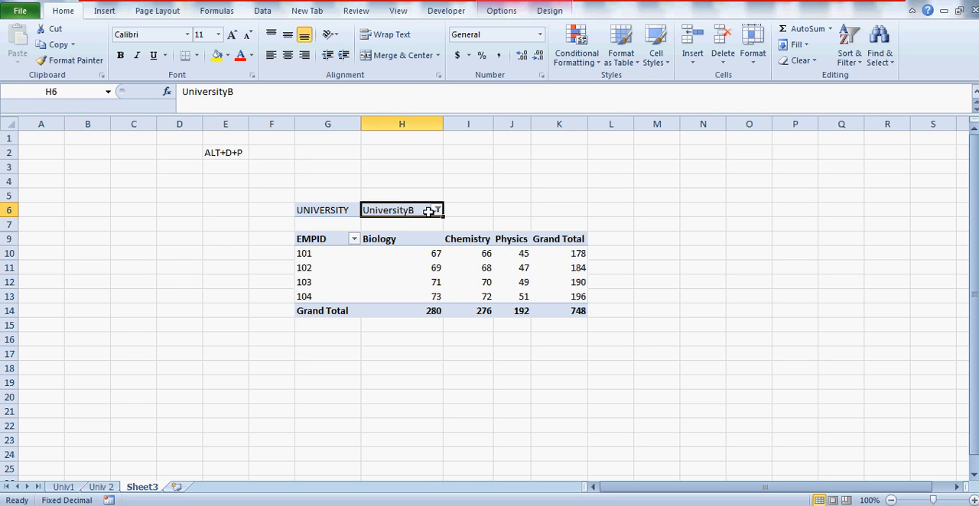
{"action": "left_click", "coordinate": [324, 259]}
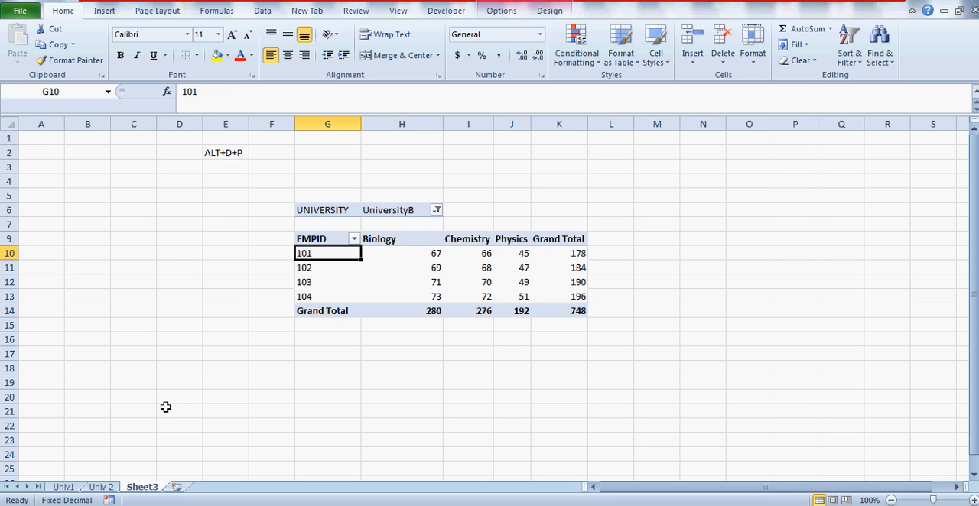
{"action": "left_click", "coordinate": [237, 152]}
{"action": "key", "text": "Left"}
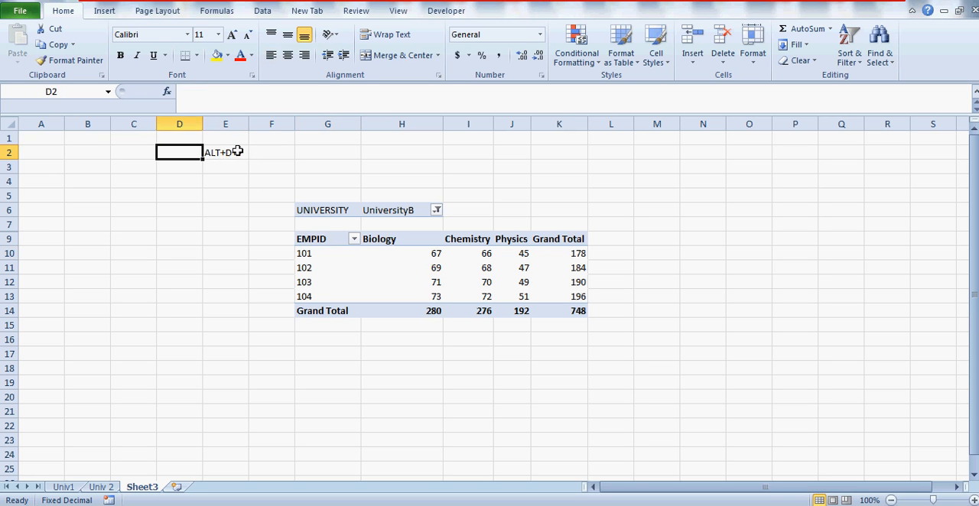
{"action": "left_click", "coordinate": [259, 341]}
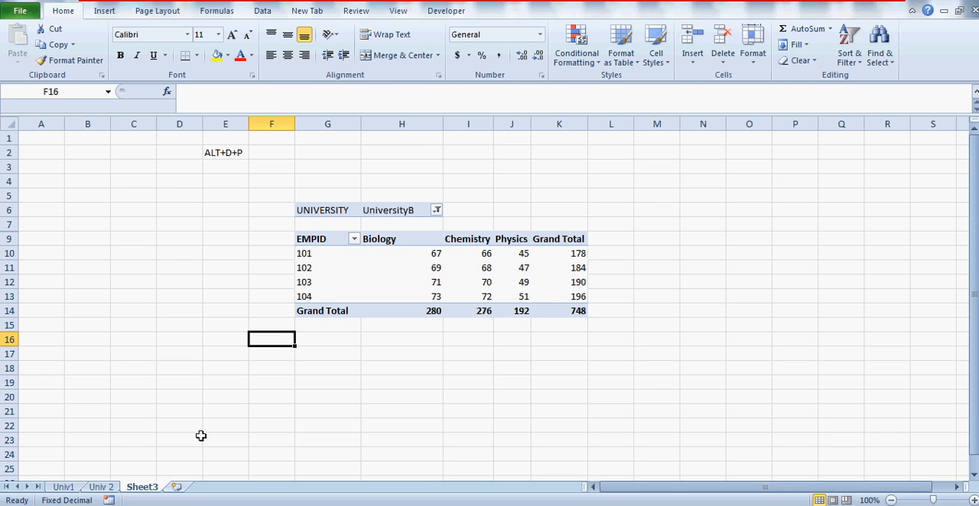
Step: Try to insert a new worksheet column at column H, inside the pivot table
{"action": "left_click", "coordinate": [425, 124]}
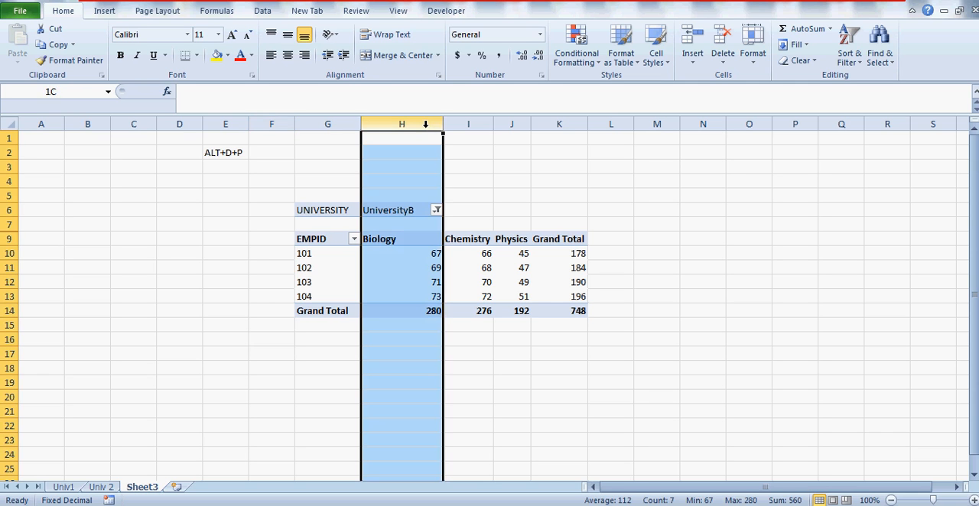
{"action": "right_click", "coordinate": [429, 125]}
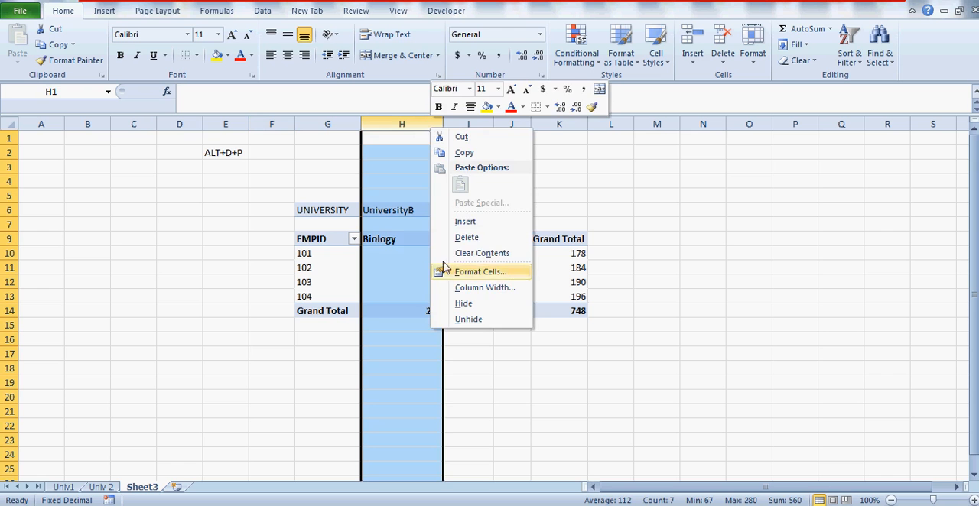
{"action": "left_click", "coordinate": [466, 221]}
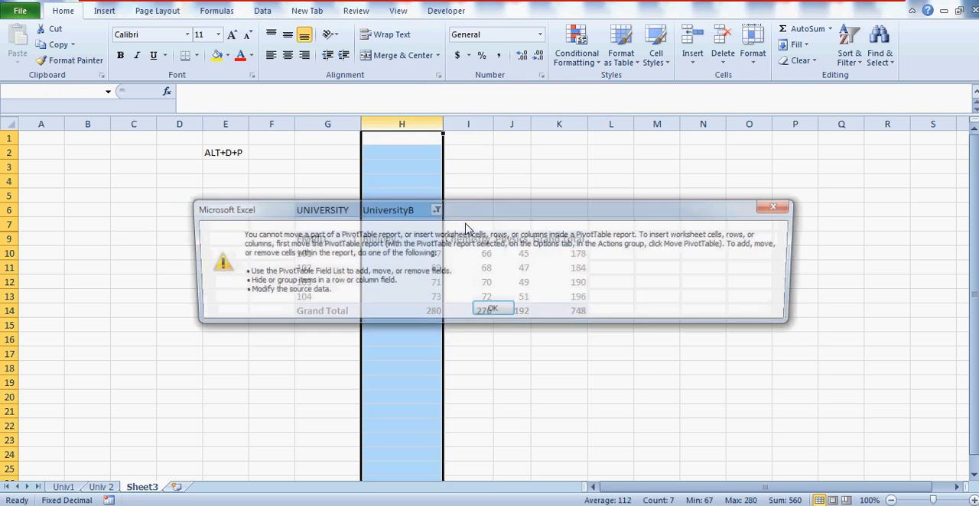
{"action": "left_click", "coordinate": [494, 314]}
{"action": "left_click", "coordinate": [399, 252]}
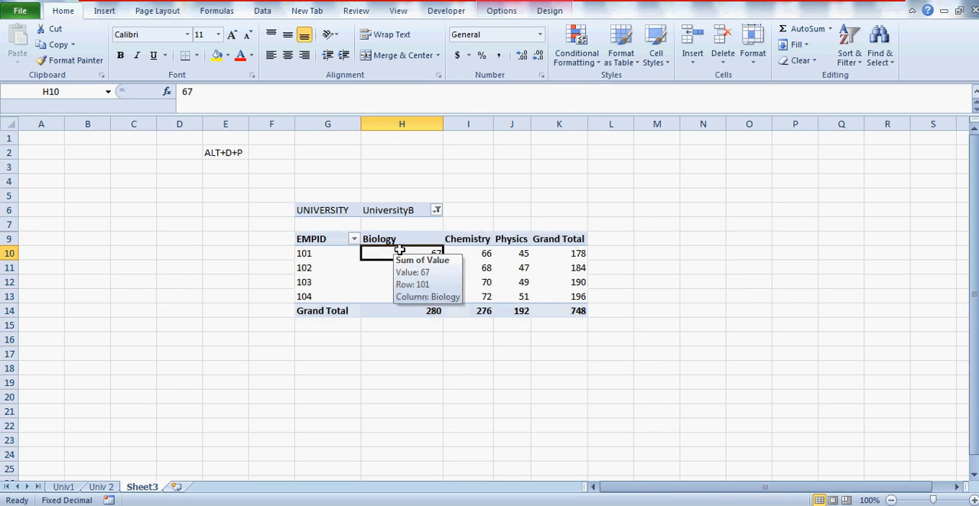
{"action": "mouse_move", "coordinate": [412, 254]}
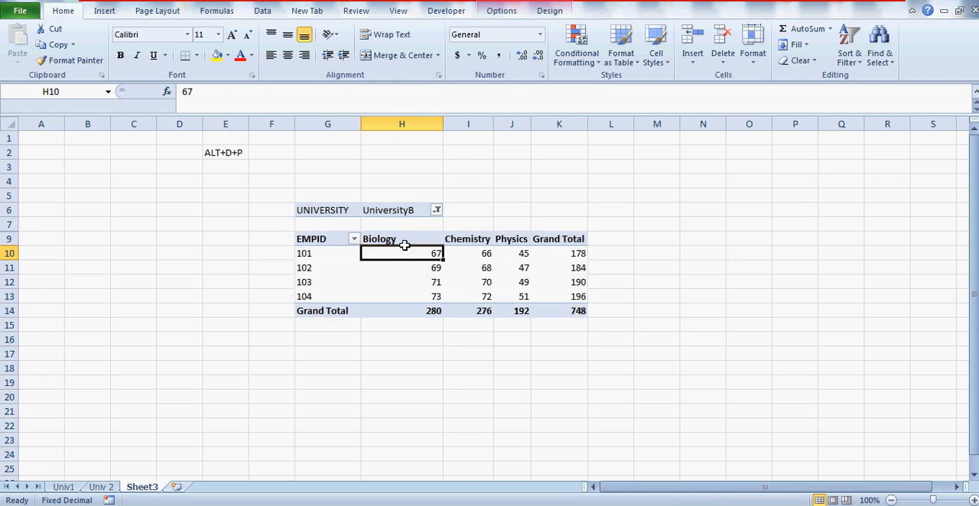
{"action": "left_click", "coordinate": [407, 121]}
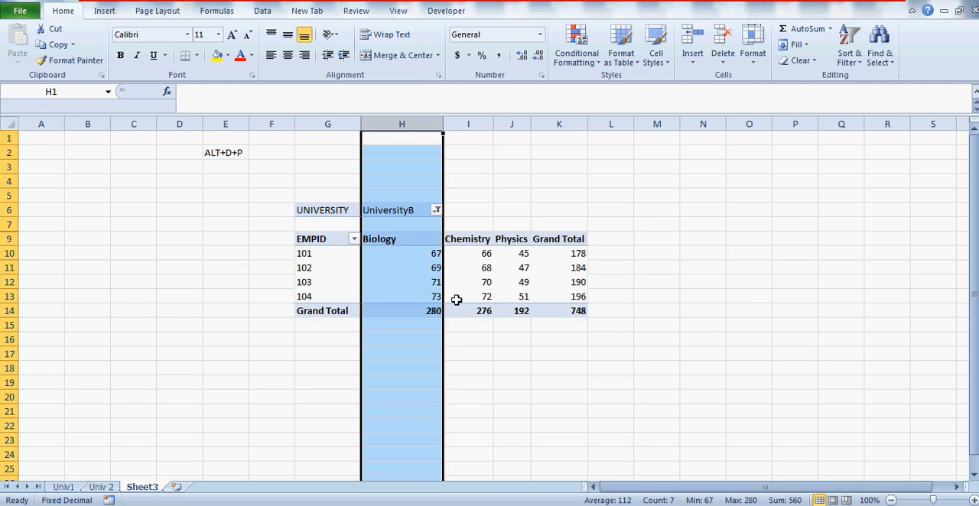
{"action": "left_click", "coordinate": [406, 241]}
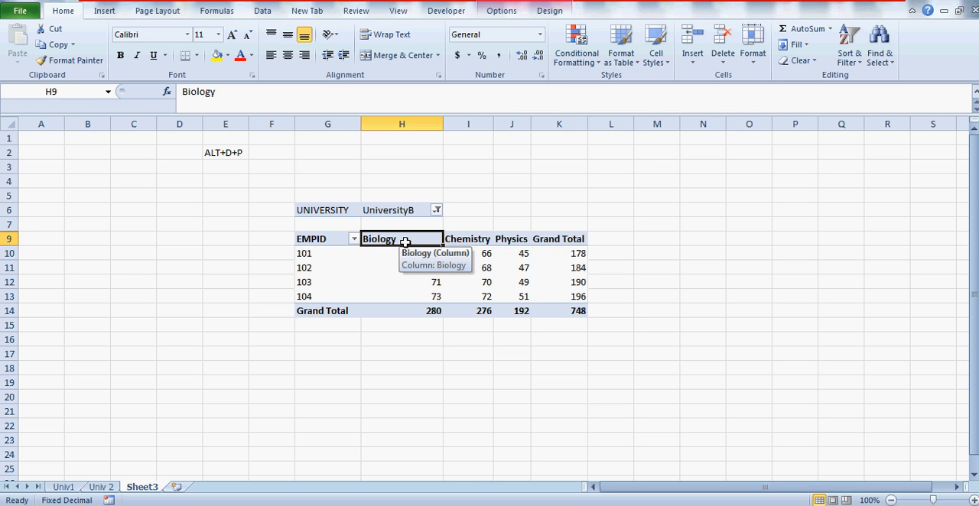
{"action": "left_click", "coordinate": [326, 240]}
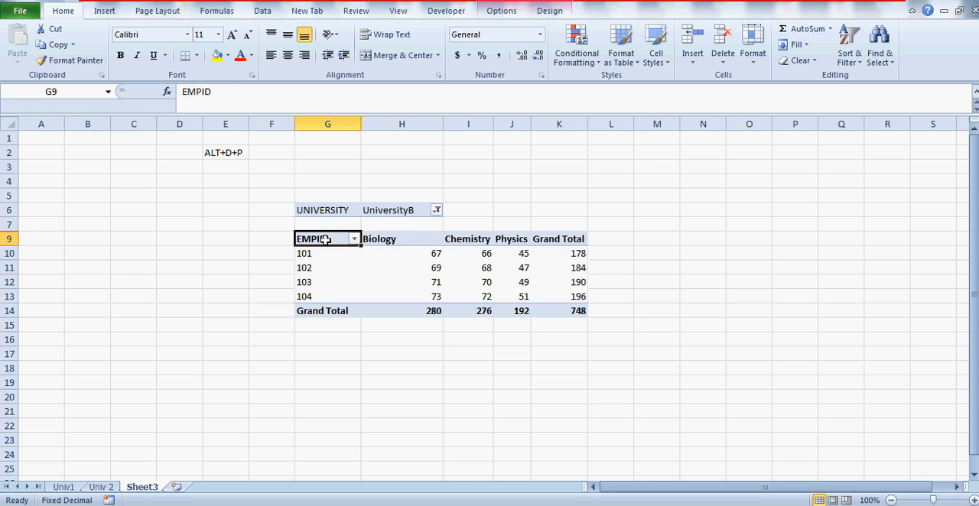
{"action": "left_click", "coordinate": [210, 324]}
Step: Enter the contact e-mail address in cell D19 below the pivot table
{"action": "left_click", "coordinate": [180, 383]}
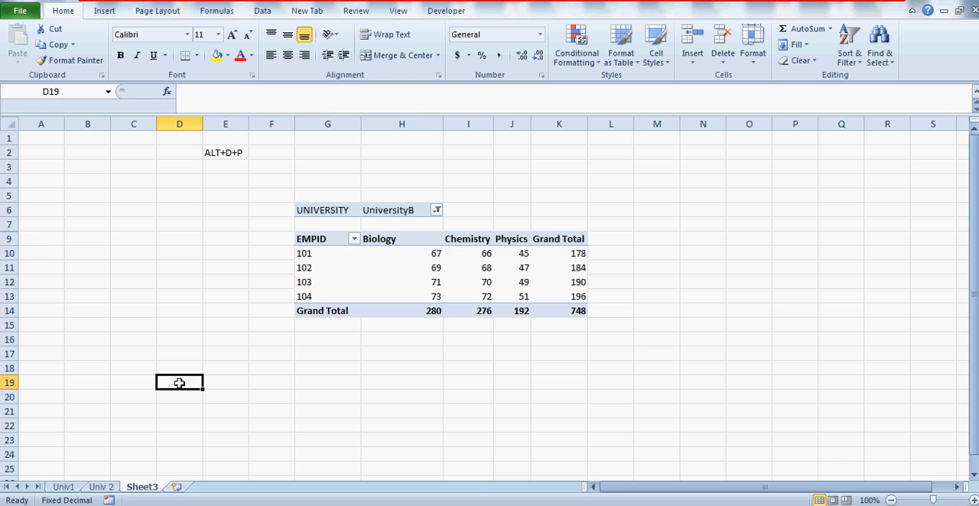
{"action": "type", "text": "Y"}
{"action": "key", "text": "BackSpace"}
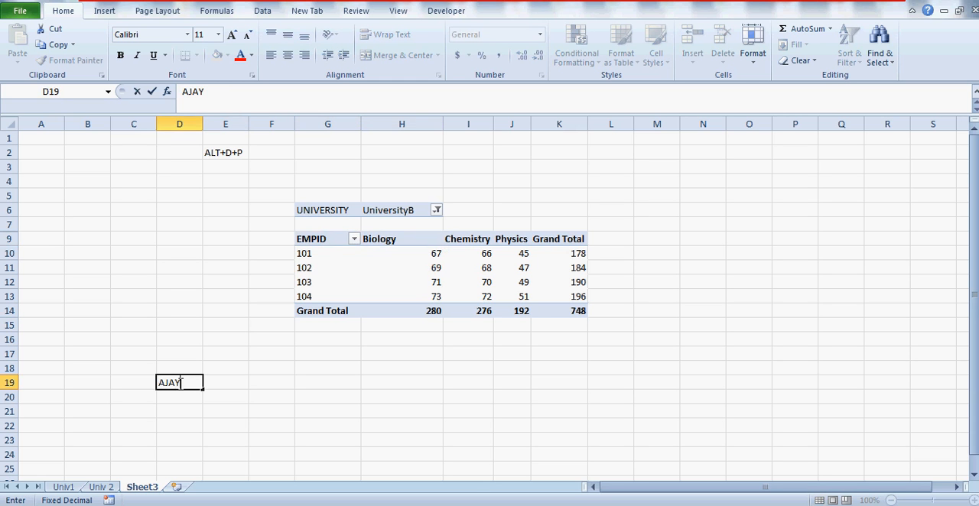
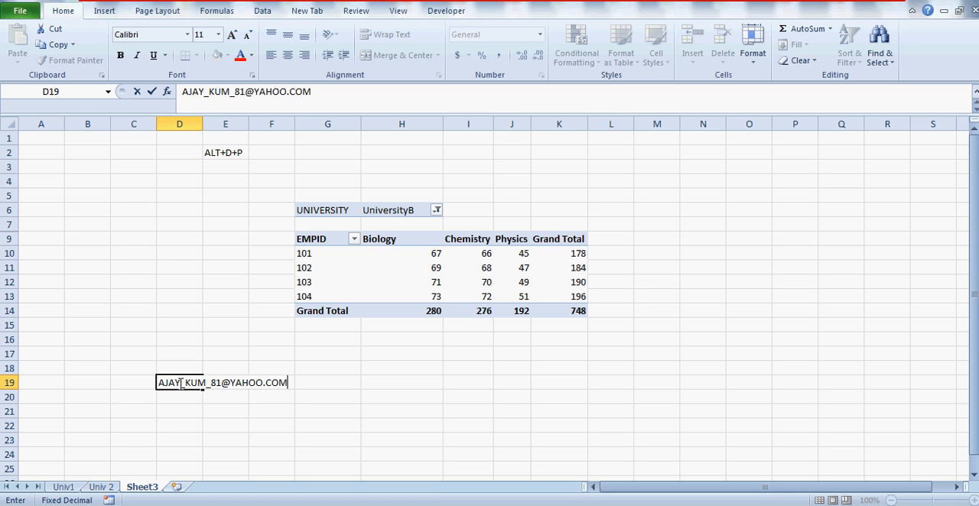
{"action": "key", "text": "Return"}
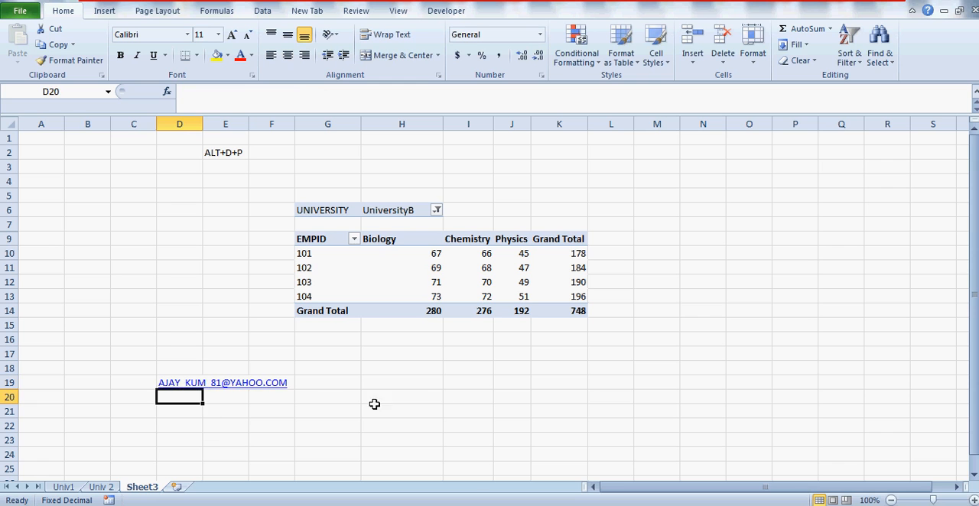
{"action": "left_click", "coordinate": [433, 395]}
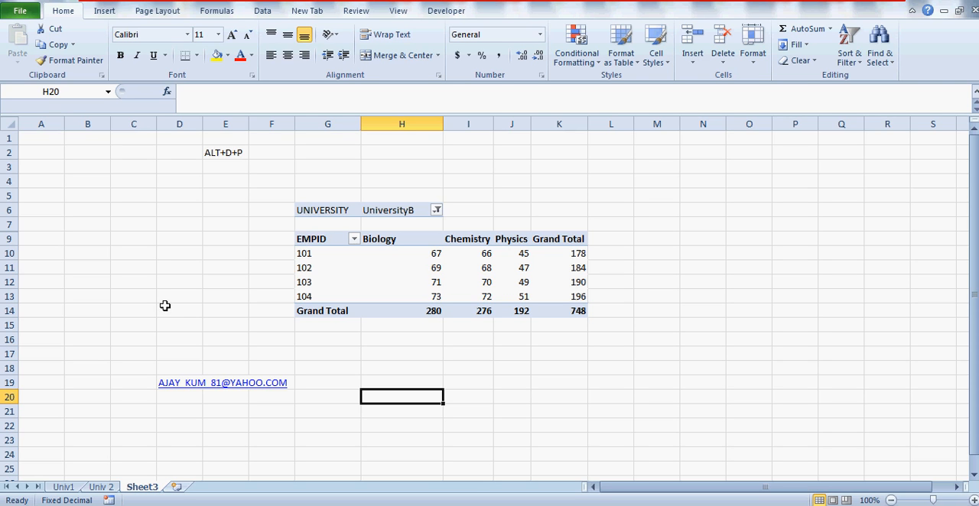
{"action": "left_click", "coordinate": [209, 419]}
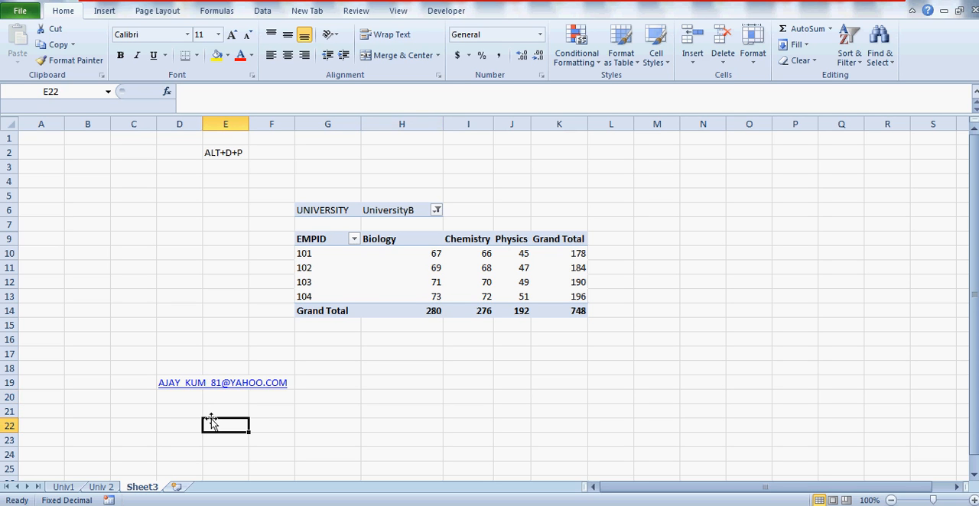
{"action": "left_click", "coordinate": [107, 285]}
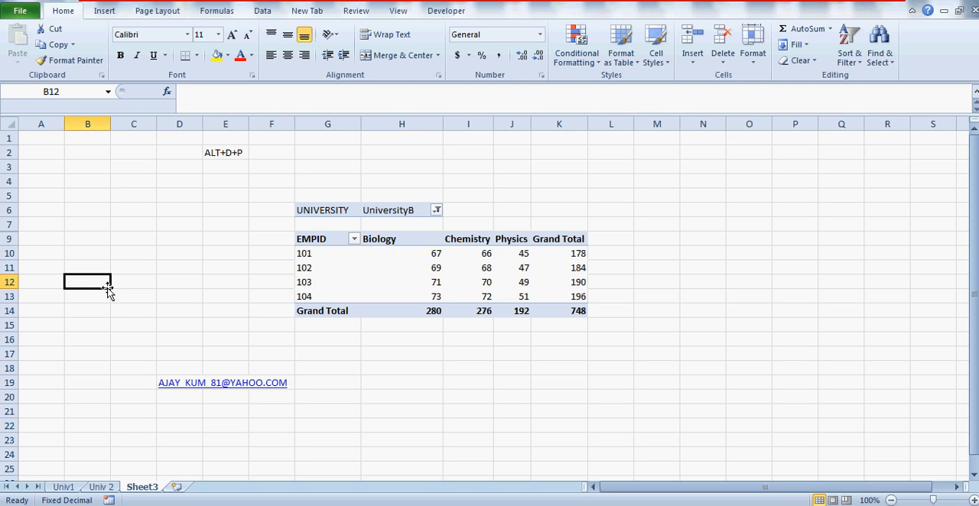